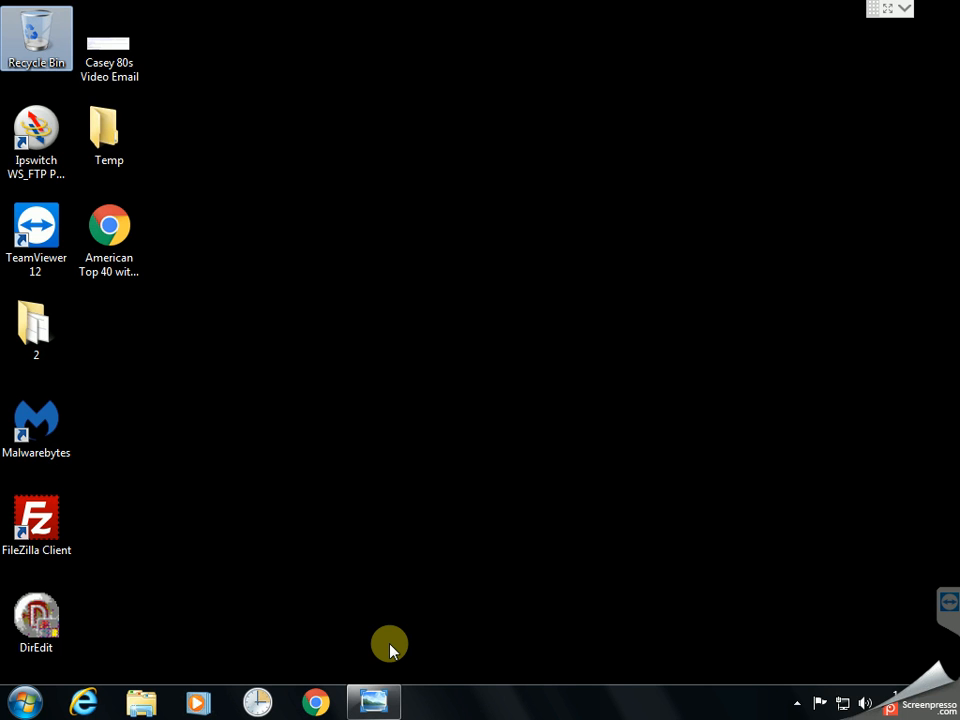
# Restore the Casey 80s Video Email image with the TEST-FM FTP links and reposition its window
pyautogui.click(380, 700)
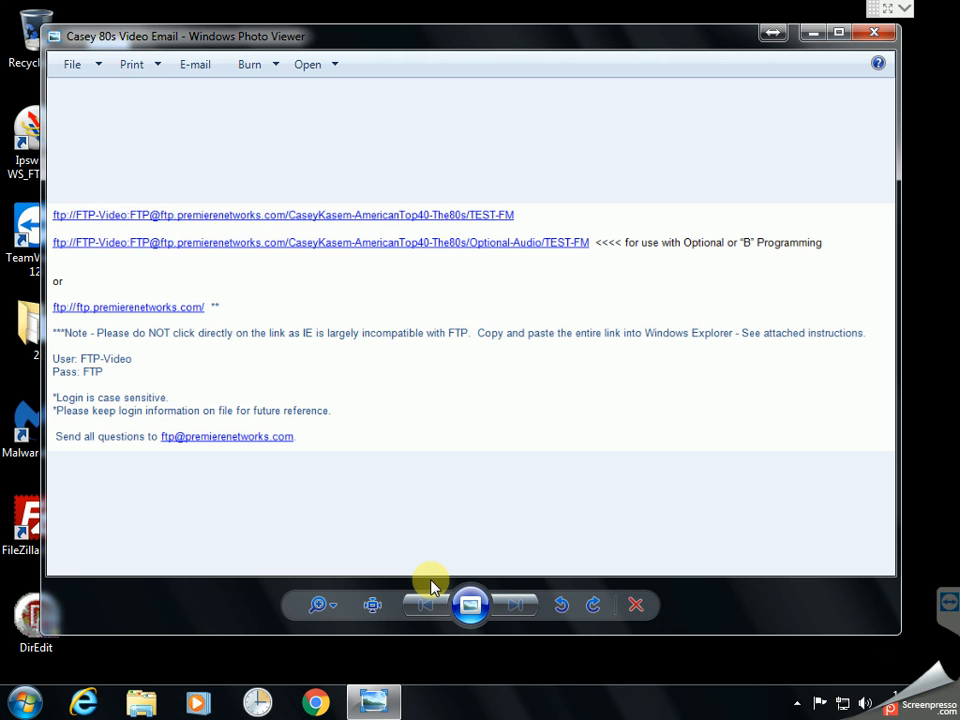
pyautogui.moveTo(403, 37); pyautogui.dragTo(470, 28)
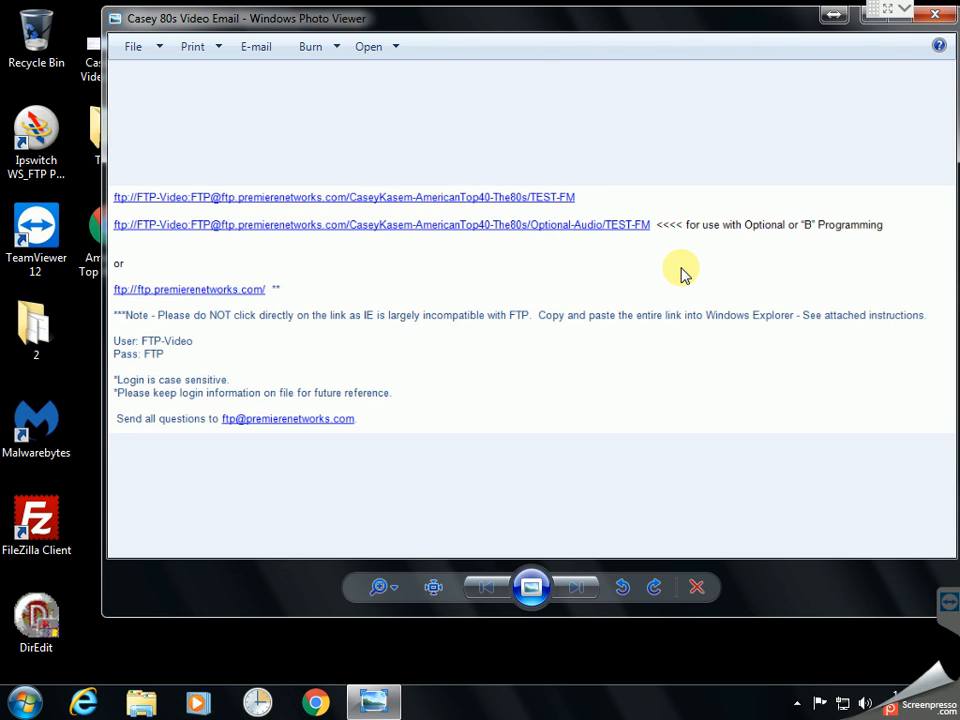
pyautogui.click(593, 199)
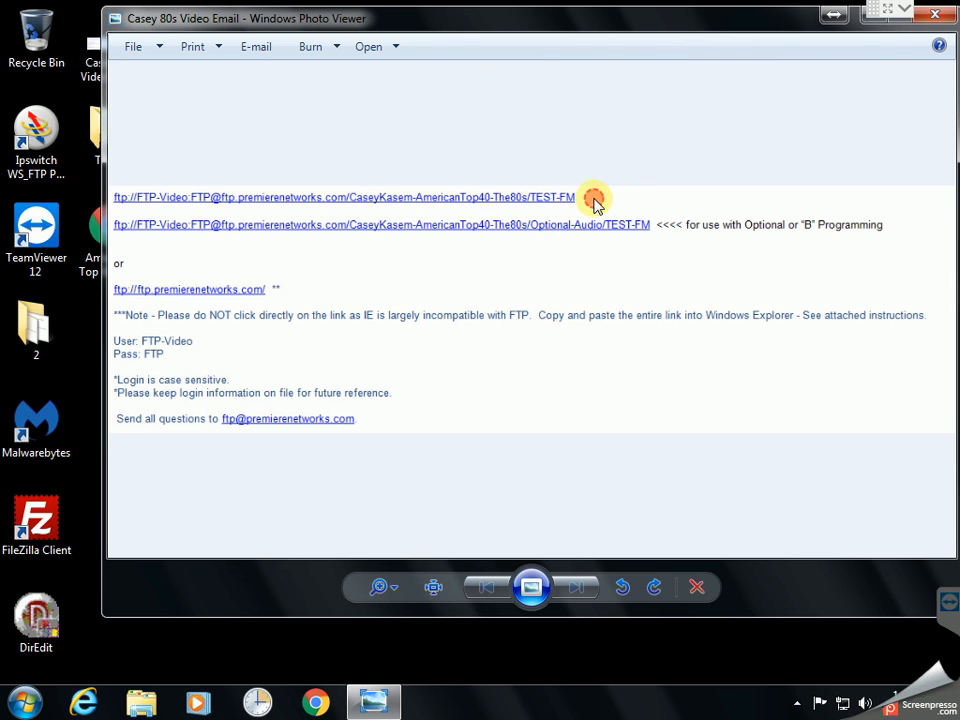
pyautogui.click(663, 229)
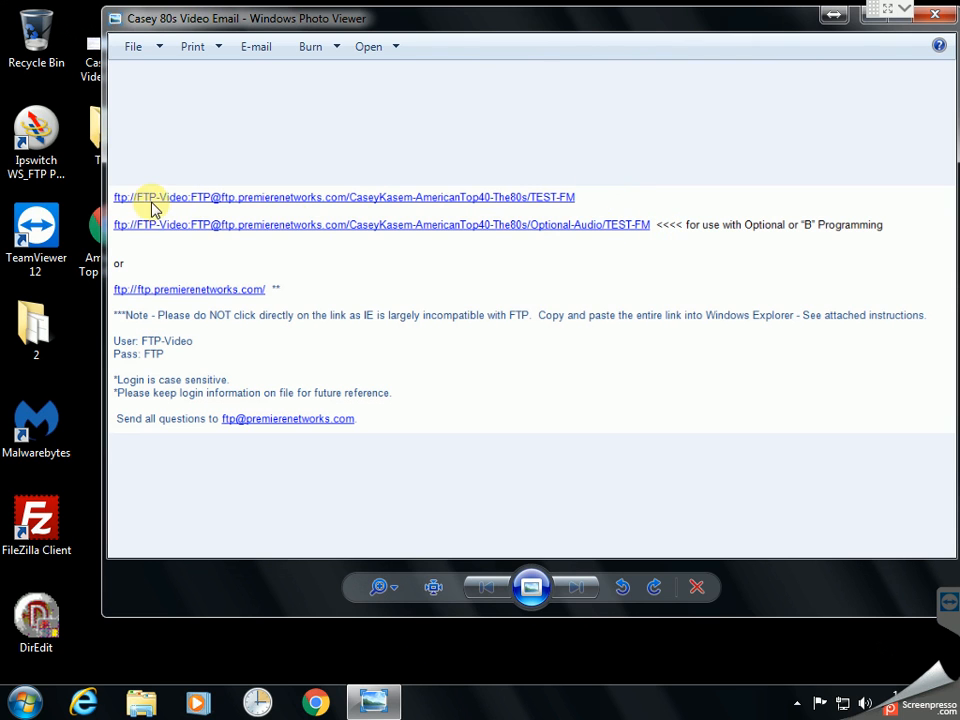
# Move the Photo Viewer window to the right so it sits beside the desktop shortcuts
pyautogui.click(267, 200)
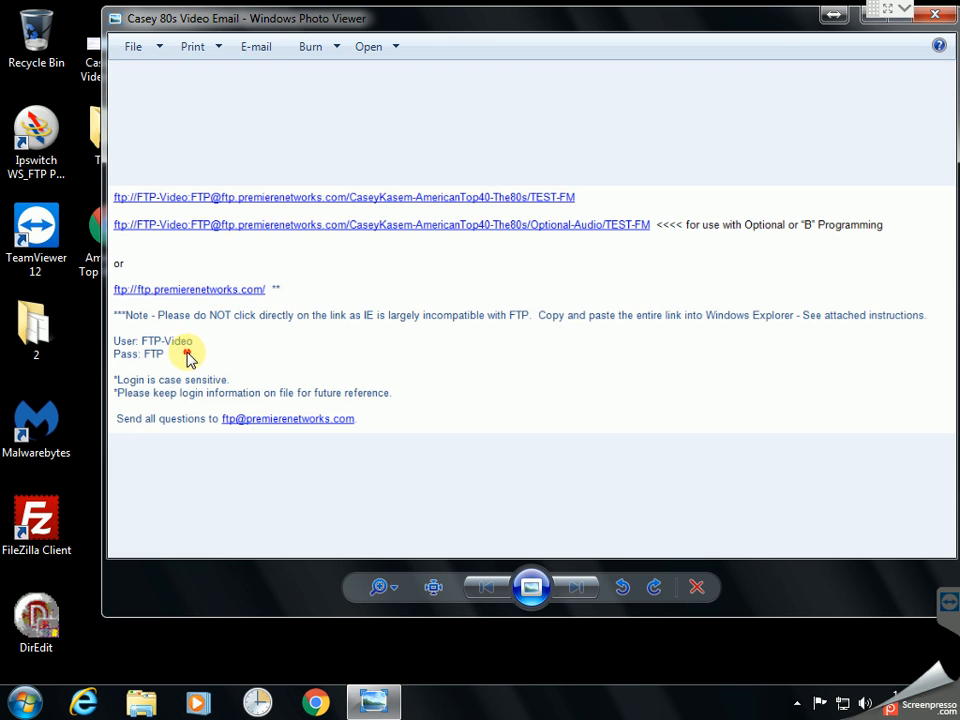
pyautogui.moveTo(574, 12)
pyautogui.mouseDown()
pyautogui.moveTo(578, 42)
pyautogui.moveTo(568, 60)
pyautogui.moveTo(706, 74)
pyautogui.moveTo(686, 76)
pyautogui.mouseUp()
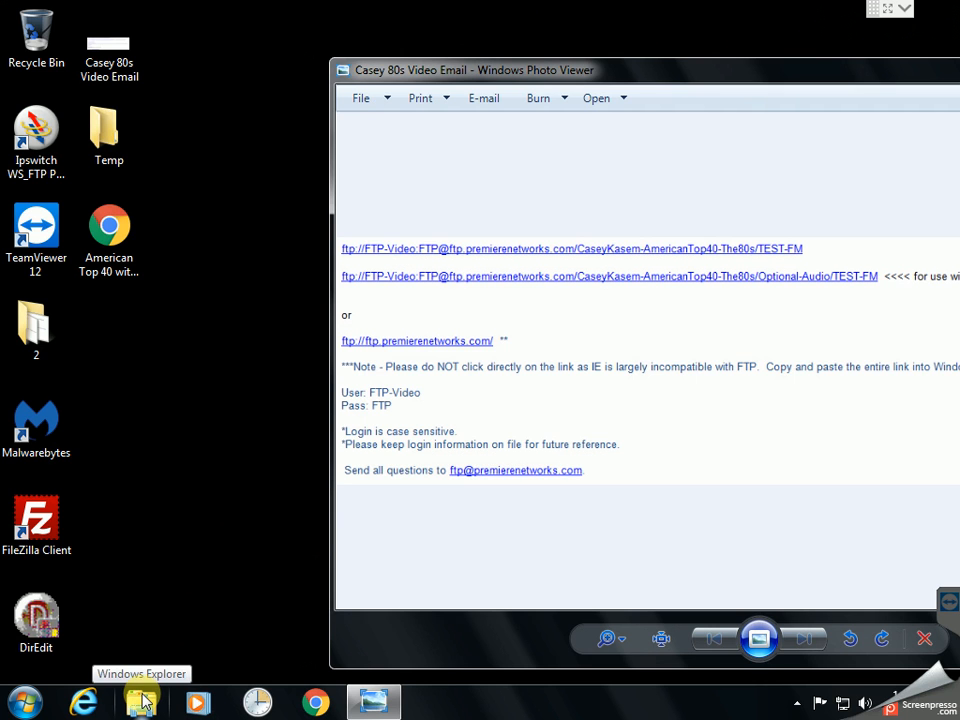
# Open Windows Explorer and browse to ftp.premierenetworks.com until its Log On As prompt appears
pyautogui.rightClick(30, 700)
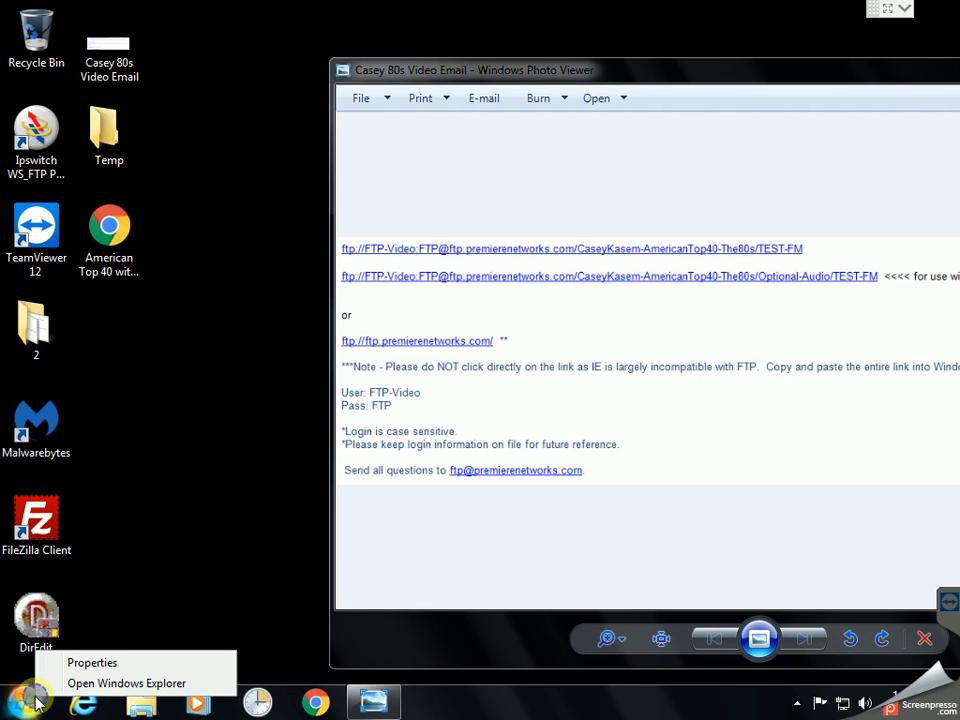
pyautogui.click(98, 687)
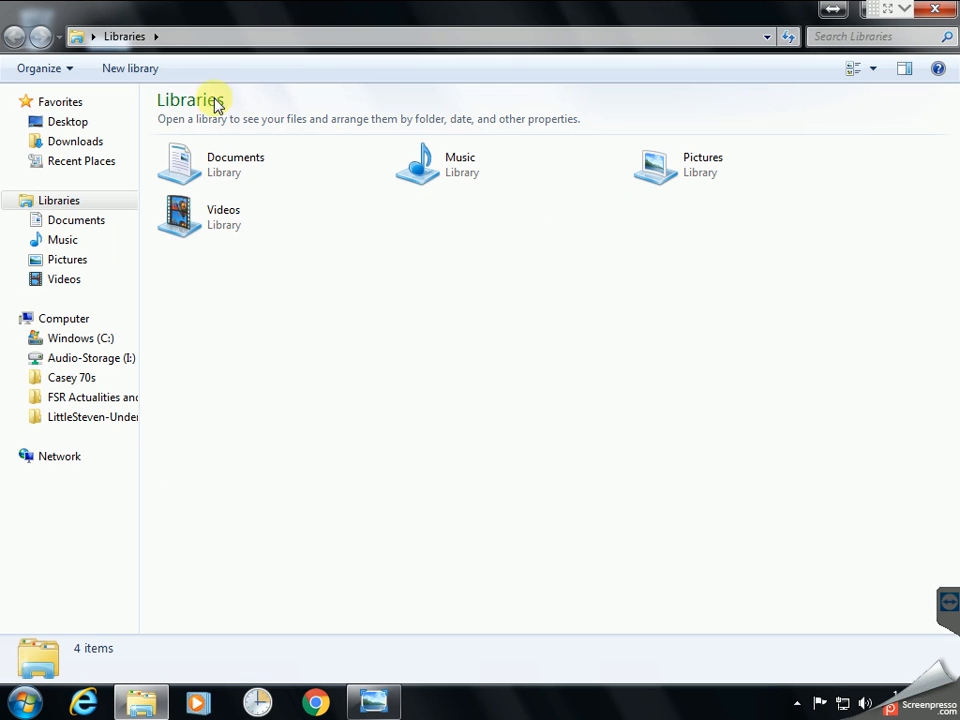
pyautogui.click(327, 38)
pyautogui.write('f')
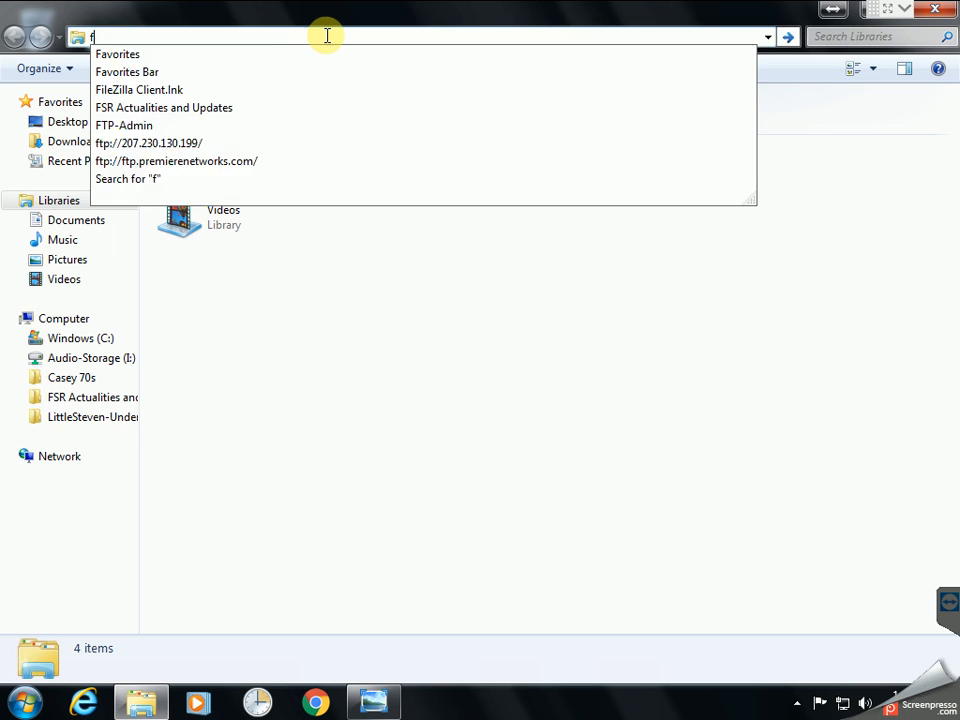
pyautogui.write('tp://ftp')
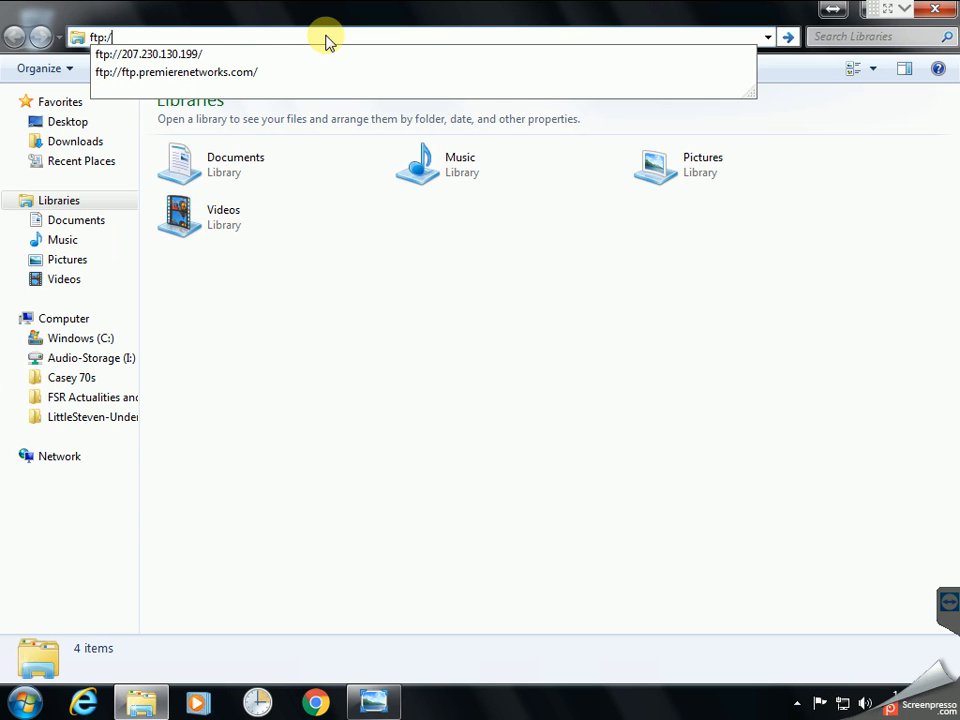
pyautogui.press('Down')
pyautogui.press('Return')
pyautogui.moveTo(325, 40); pyautogui.dragTo(494, 193)
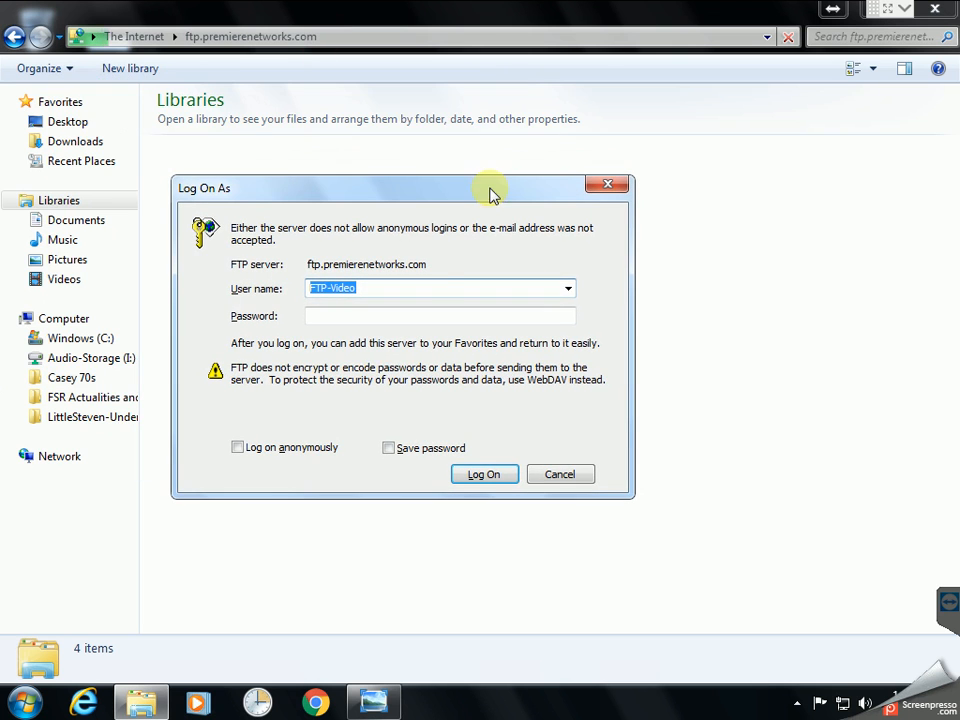
# Enter the account password and log on to the premierenetworks FTP server
pyautogui.click(394, 315)
pyautogui.write('pas')
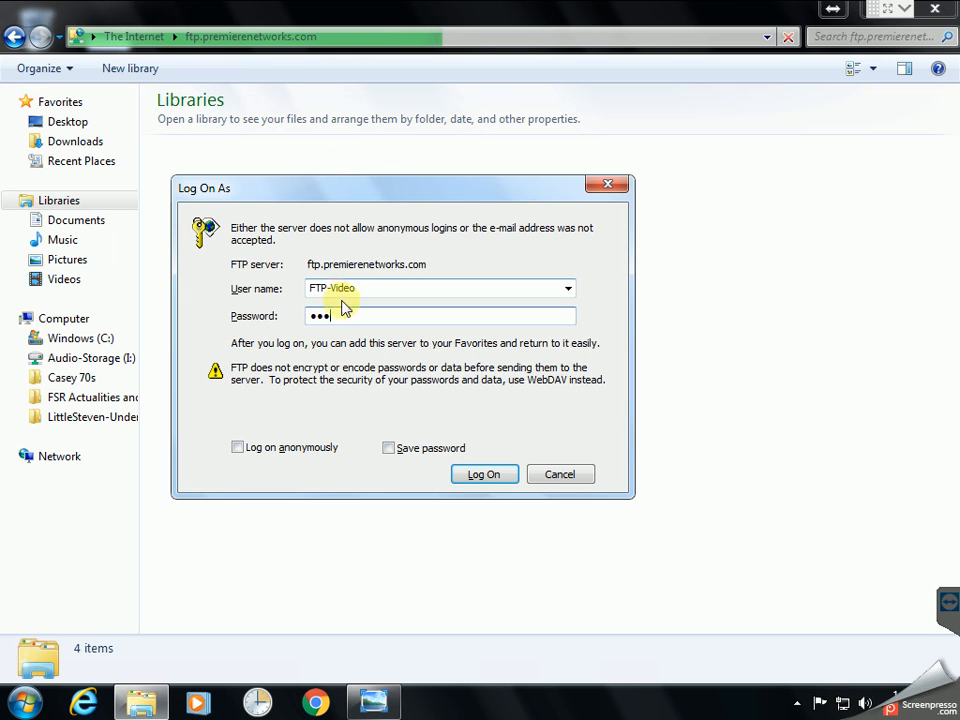
pyautogui.click(484, 476)
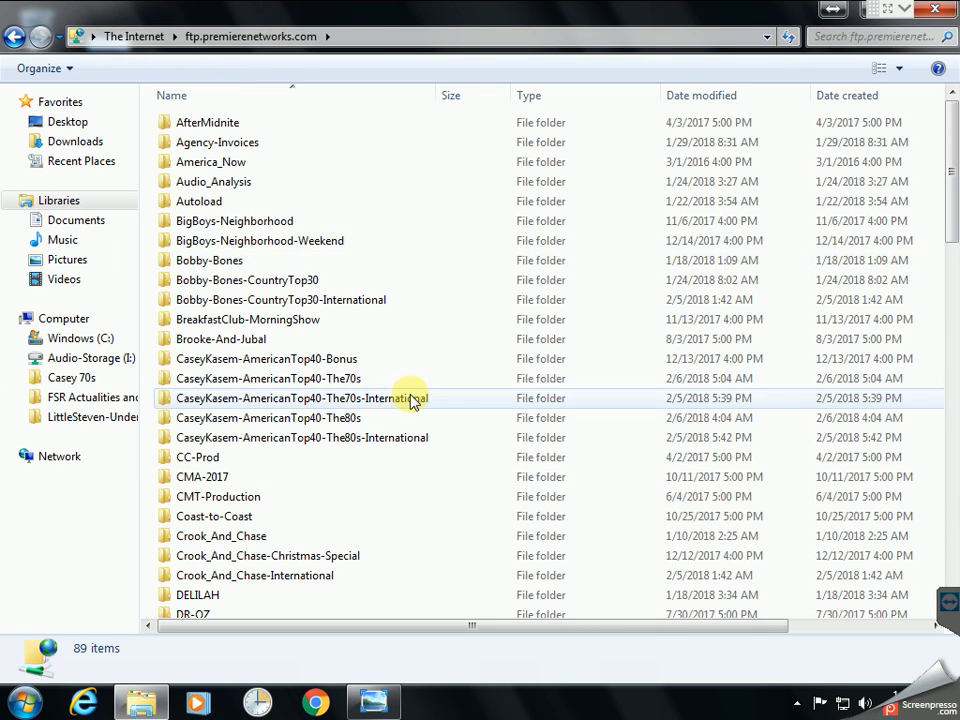
# Open CaseyKasem-AmericanTop40-The80s and inspect the PDF cue sheets in its 1-Cuesheet folder
pyautogui.doubleClick(318, 420)
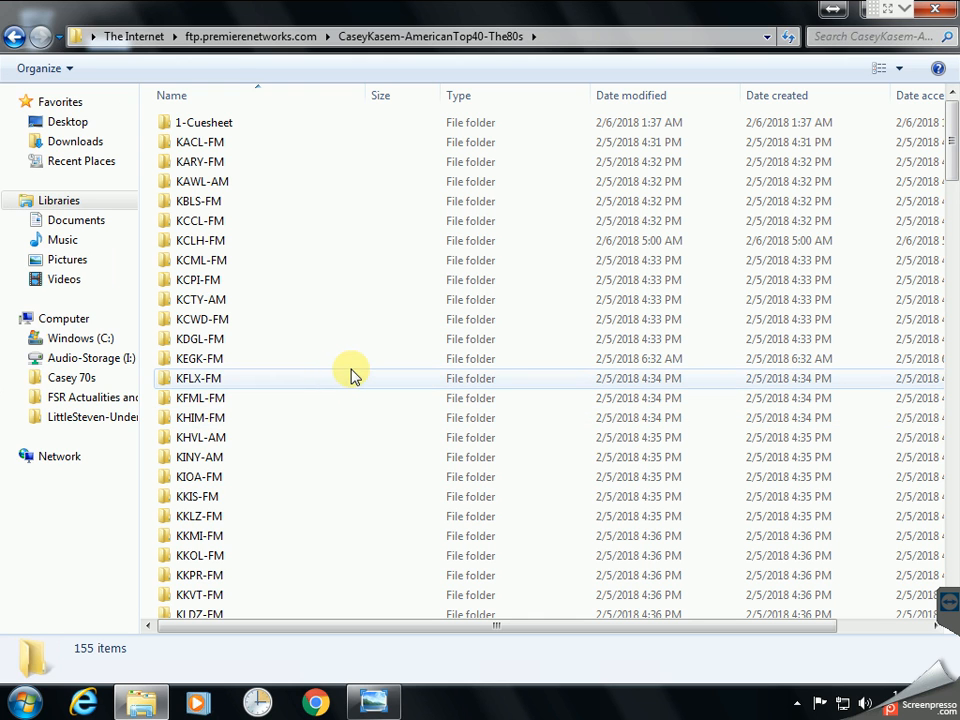
pyautogui.click(221, 321)
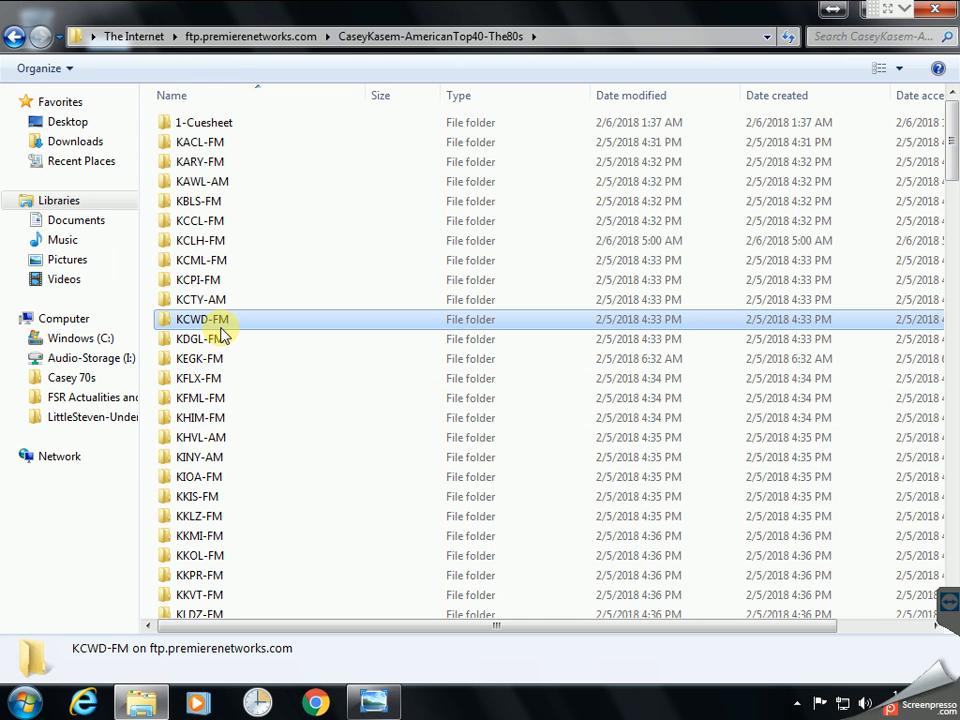
pyautogui.click(201, 123)
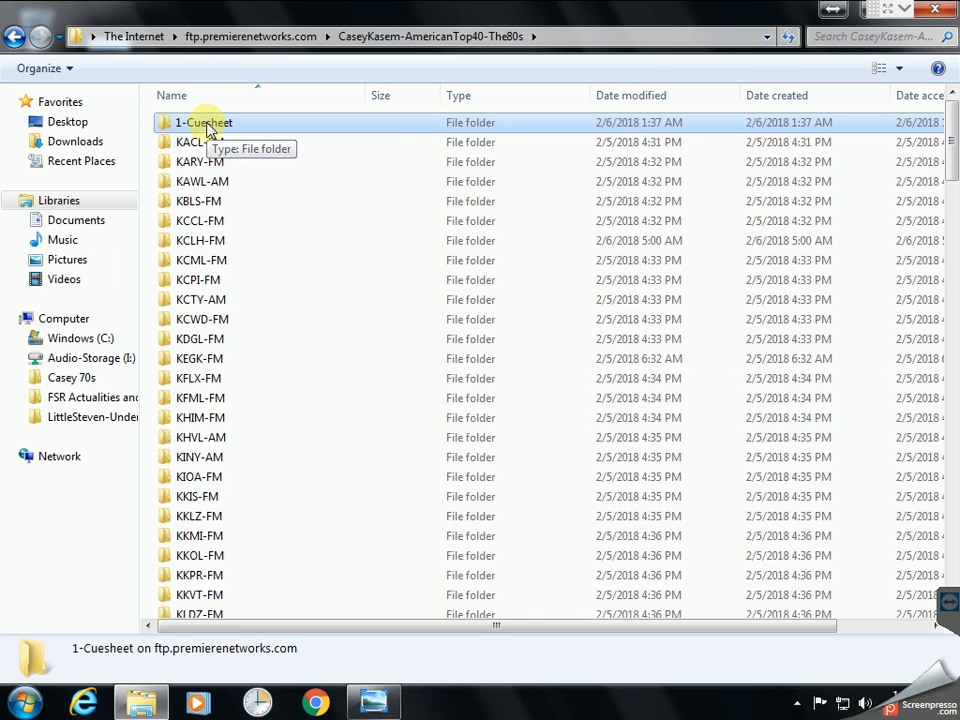
pyautogui.doubleClick(205, 123)
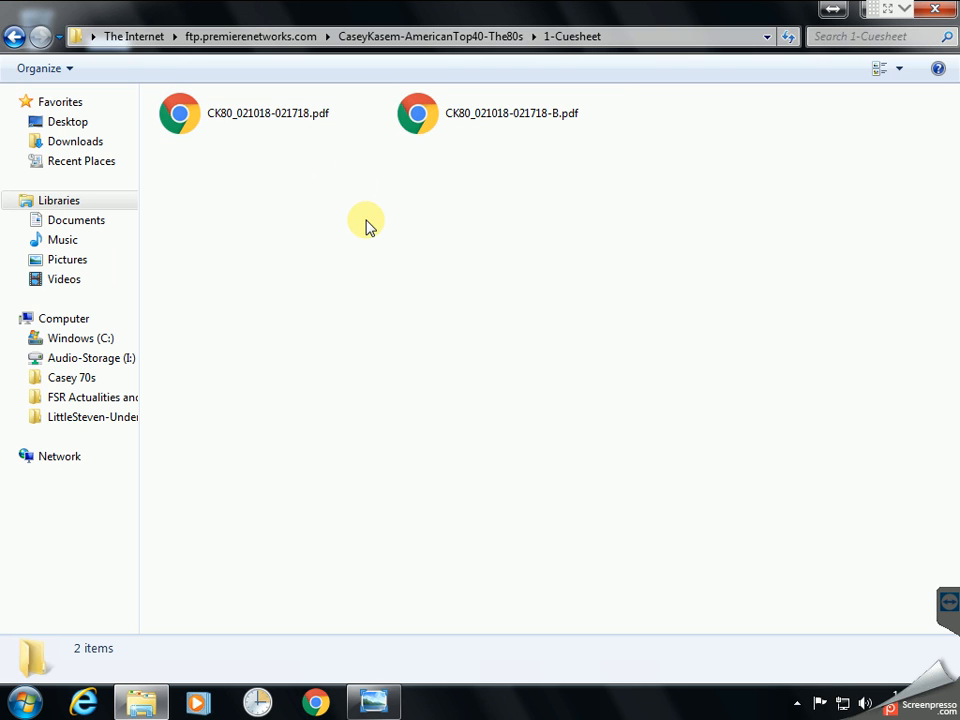
pyautogui.click(510, 121)
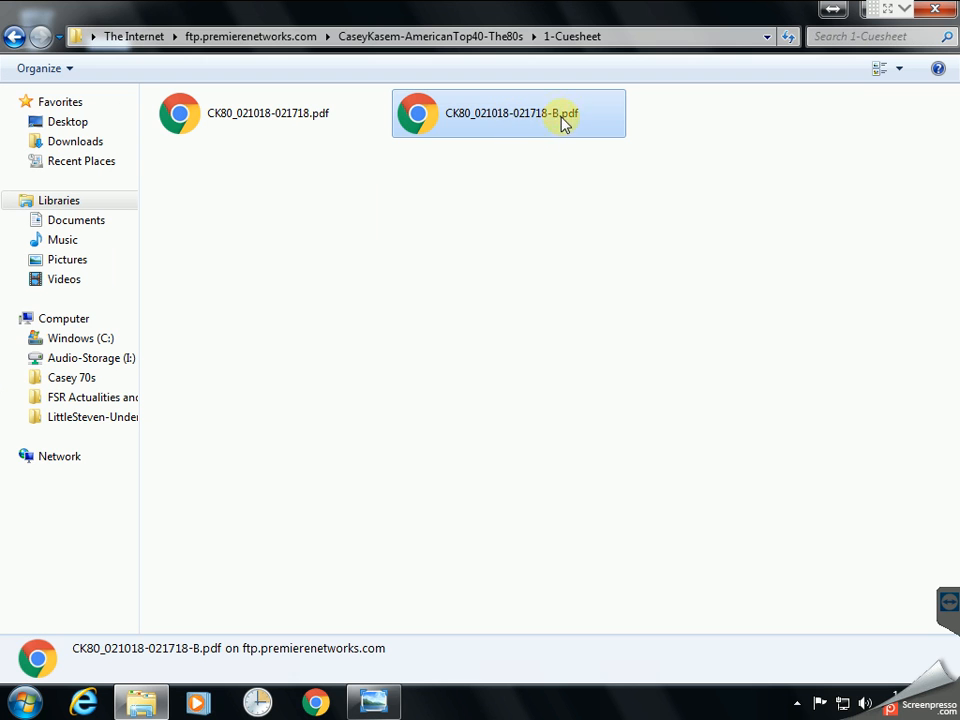
pyautogui.click(516, 201)
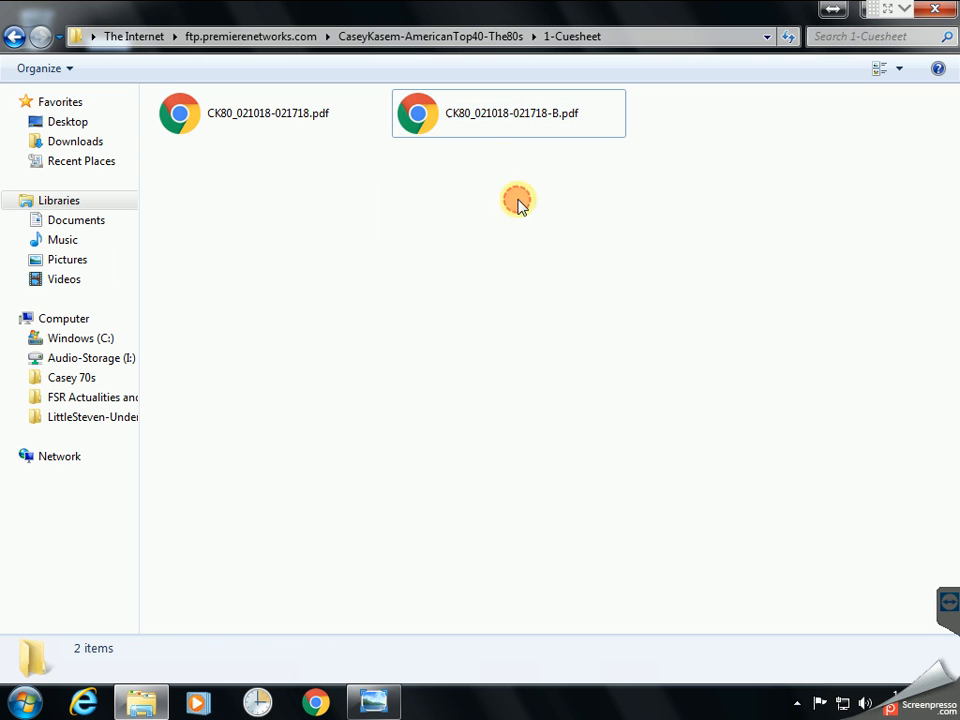
pyautogui.click(435, 47)
# Check the Optional-Audio folder, then return and open the TEST-FM folder of MP3 files
pyautogui.click(393, 378)
pyautogui.press('o')
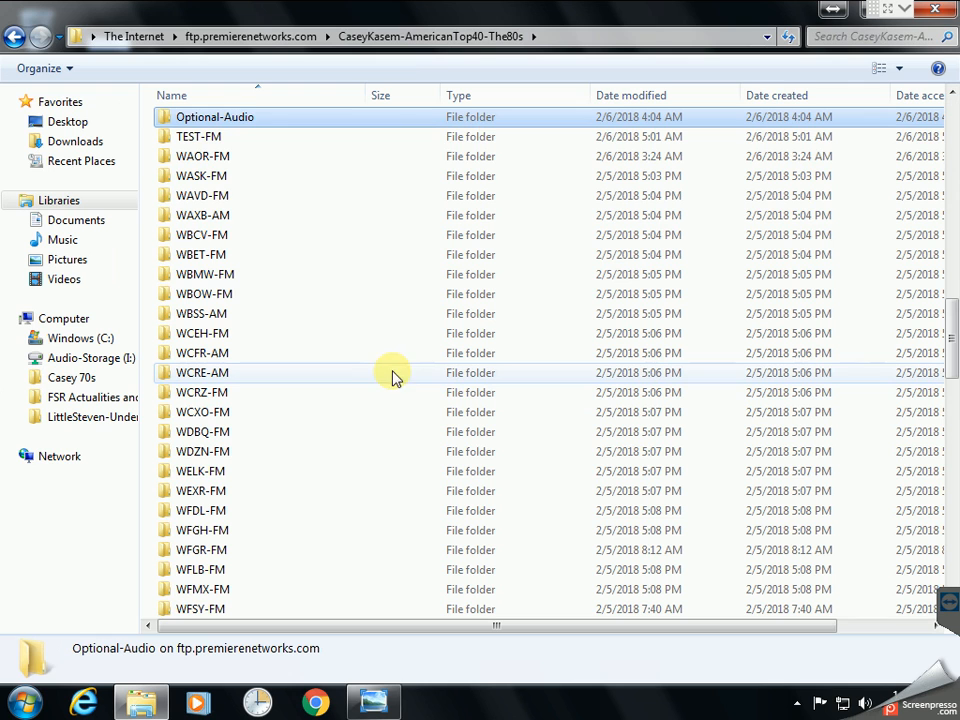
pyautogui.doubleClick(240, 118)
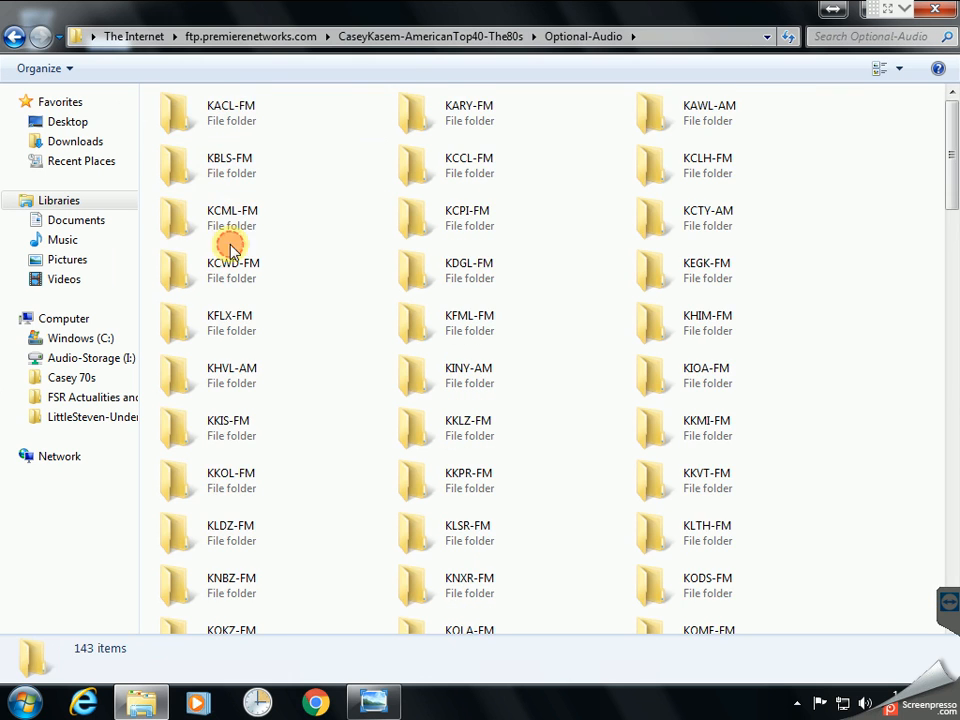
pyautogui.press('t')
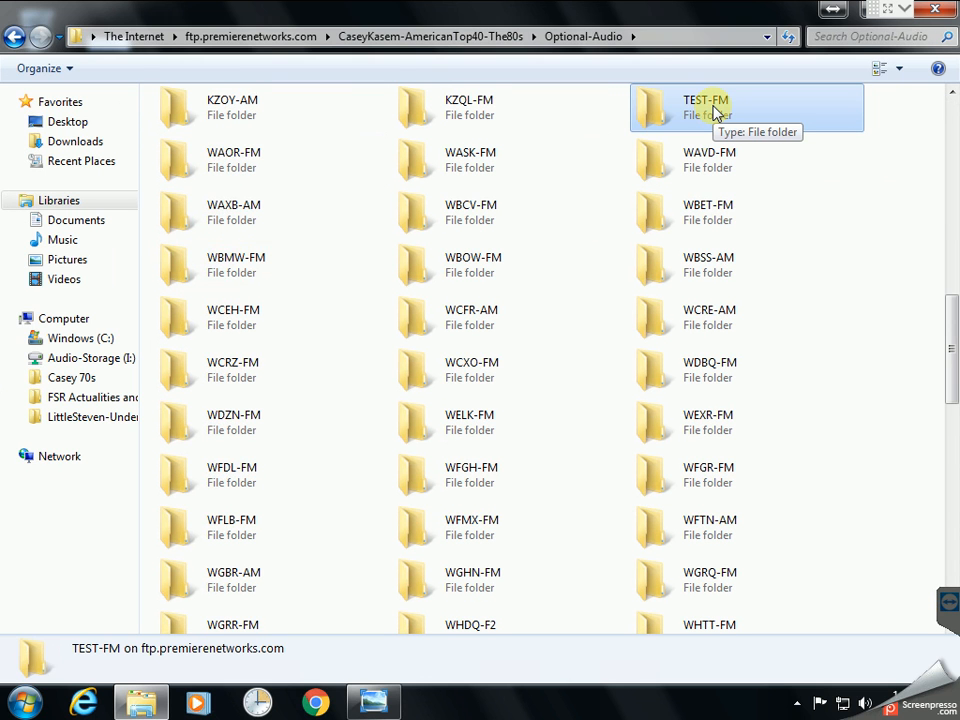
pyautogui.click(448, 38)
pyautogui.scroll(-7, 332, 283)
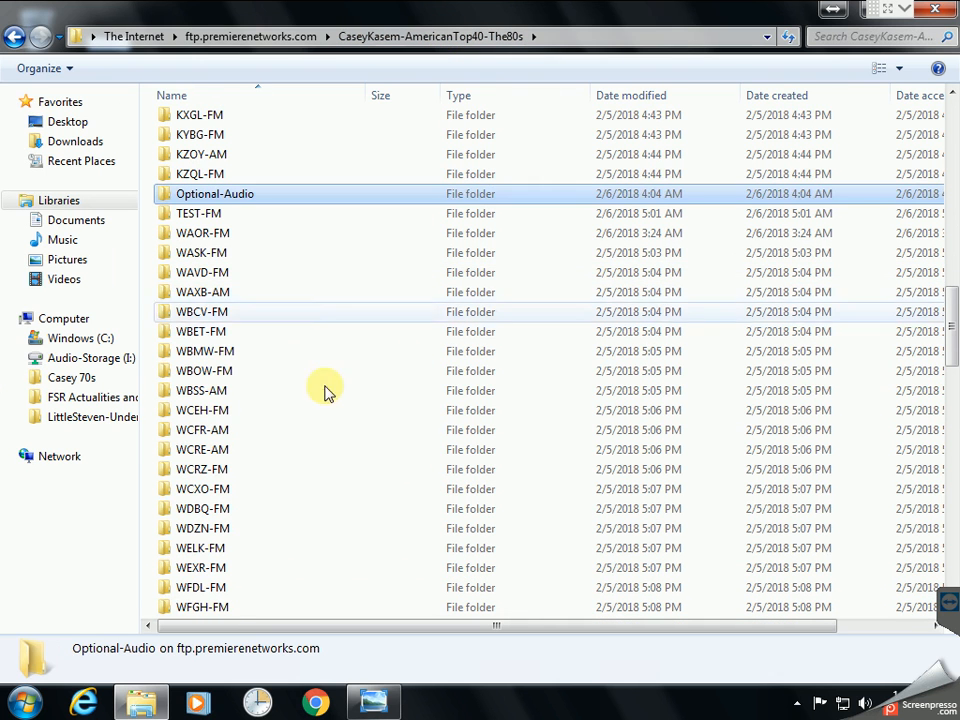
pyautogui.click(305, 392)
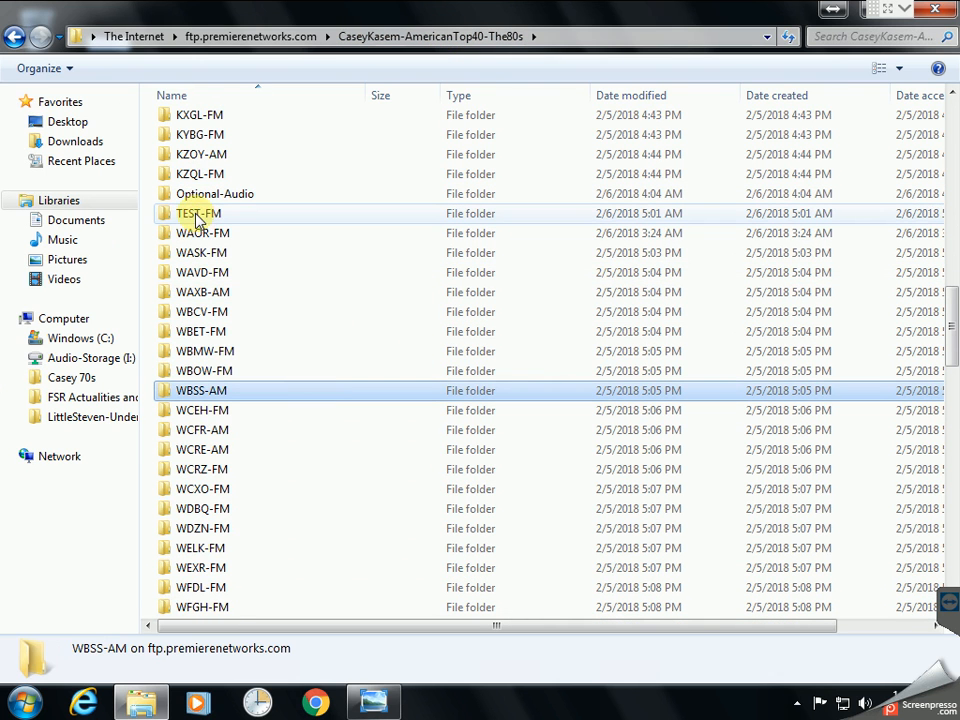
pyautogui.doubleClick(193, 213)
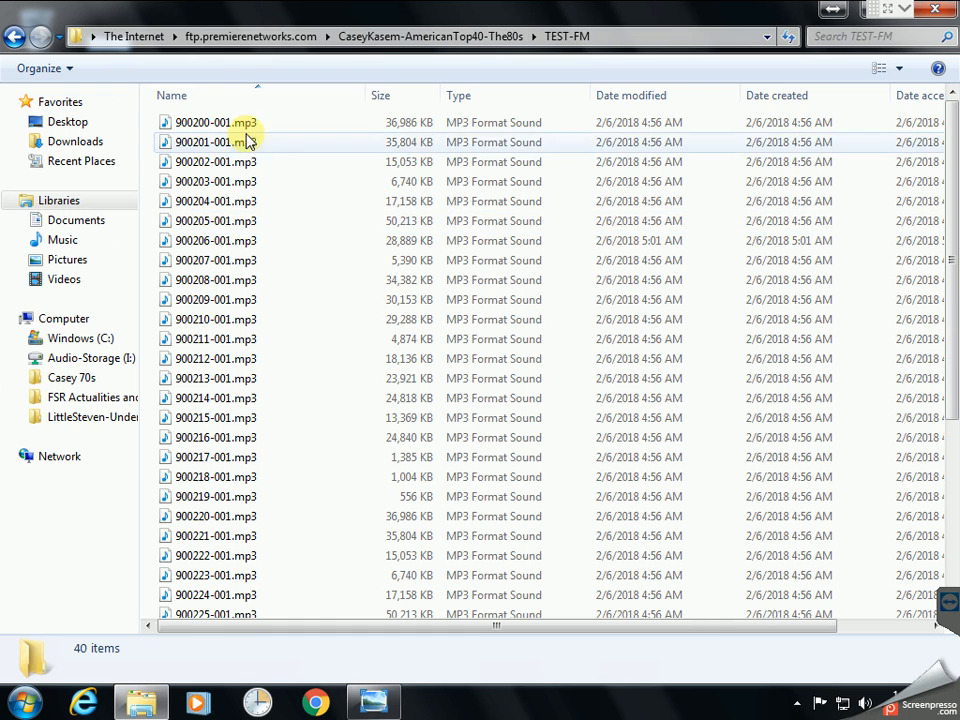
# Select all 40 MP3s, 900200-001 through 900239-001, and bring up their context menu
pyautogui.click(222, 128)
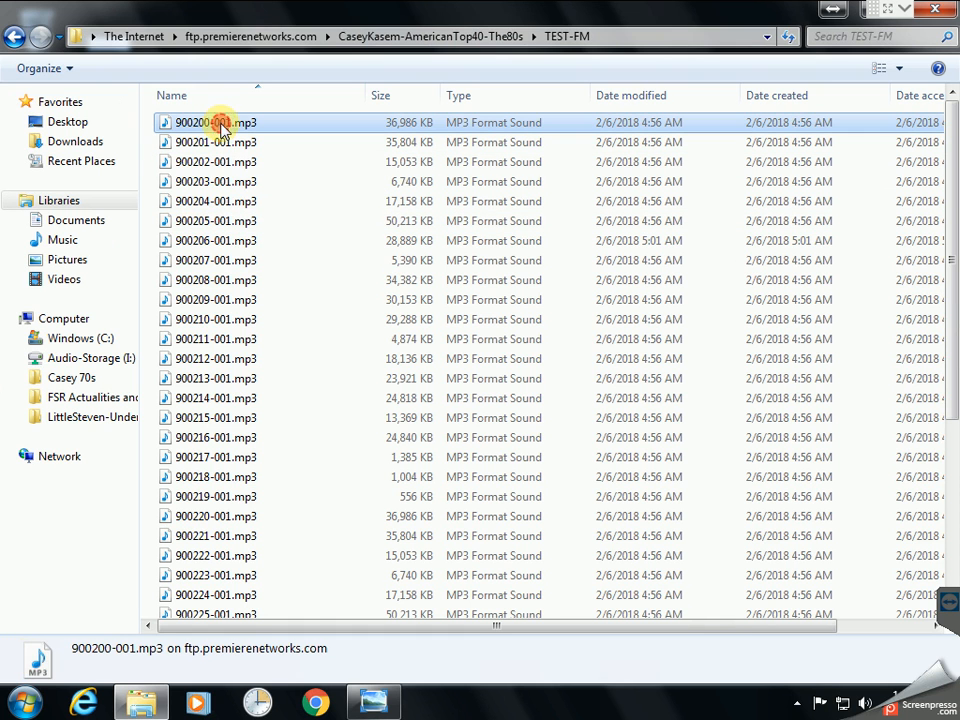
pyautogui.keyDown('shift'); pyautogui.click(238, 499); pyautogui.keyUp('shift')
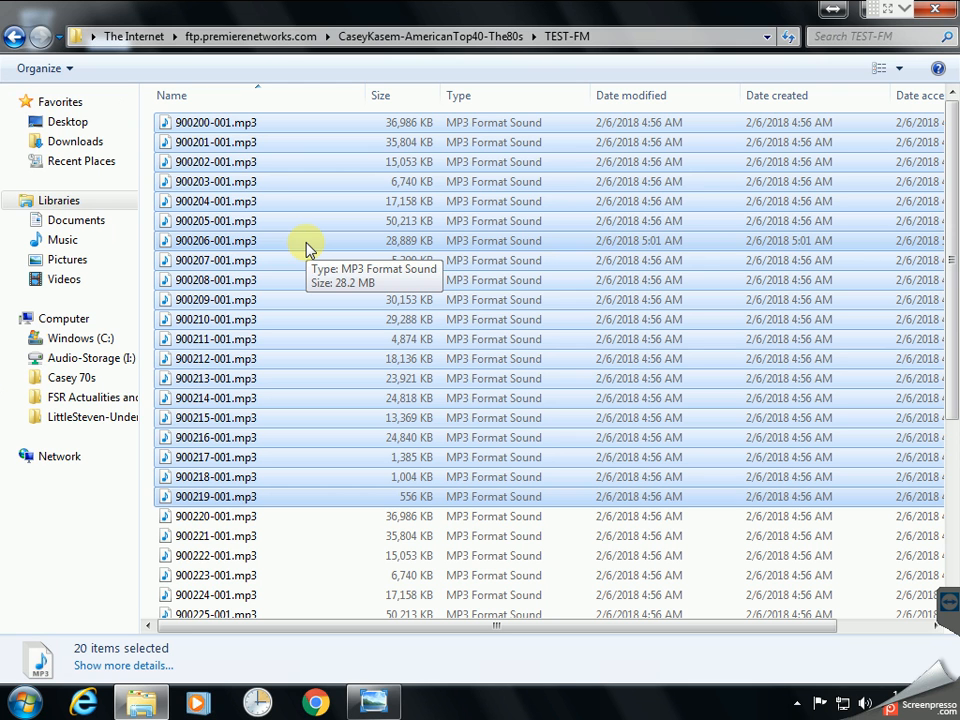
pyautogui.click(343, 536)
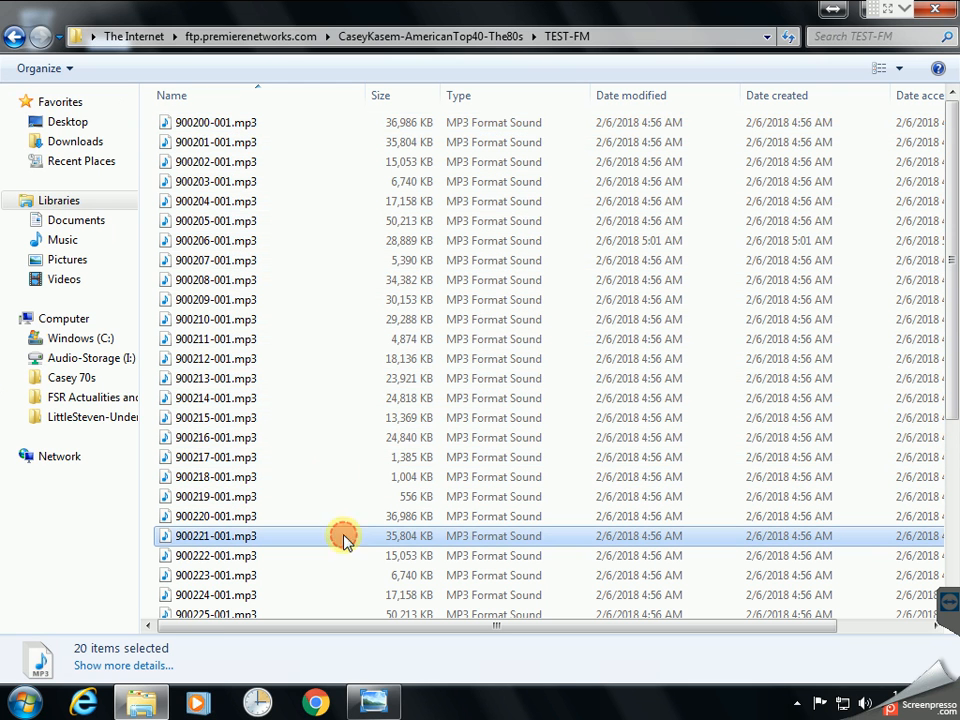
pyautogui.click(233, 125)
pyautogui.hotkey('shift', 'End')
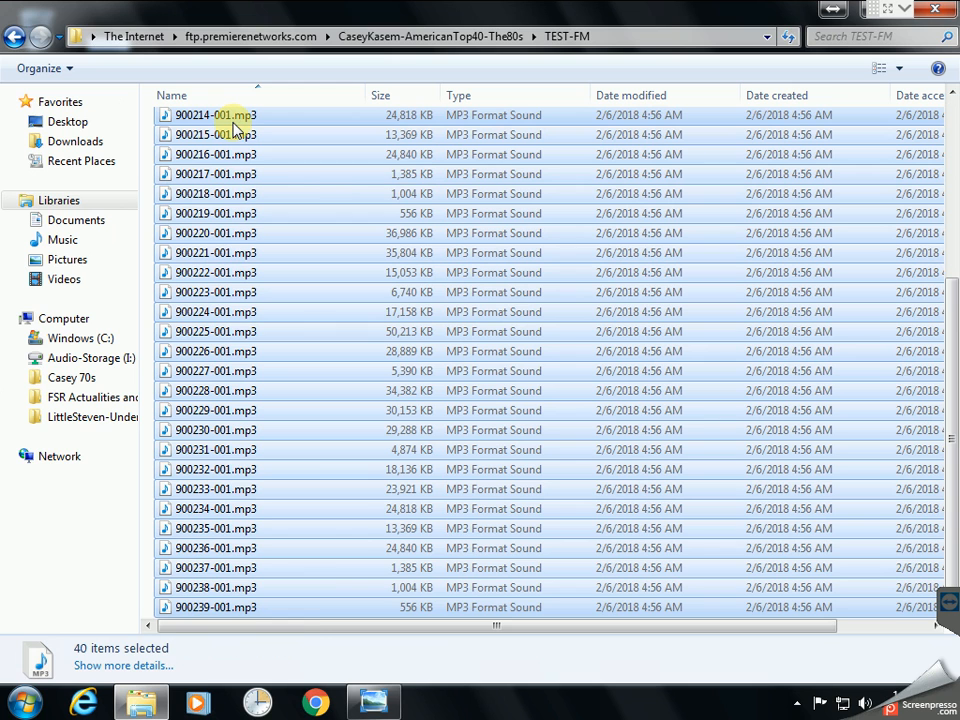
pyautogui.rightClick(287, 160)
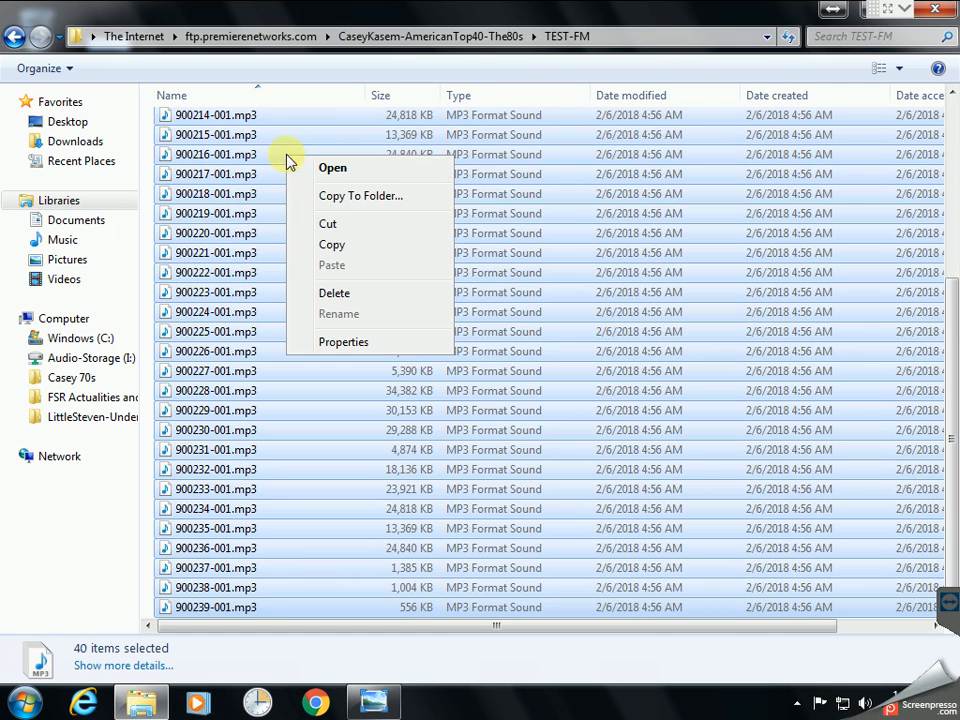
# Copy the 40 selected MP3 files into the desktop Temp folder with Copy To Folder
pyautogui.click(343, 195)
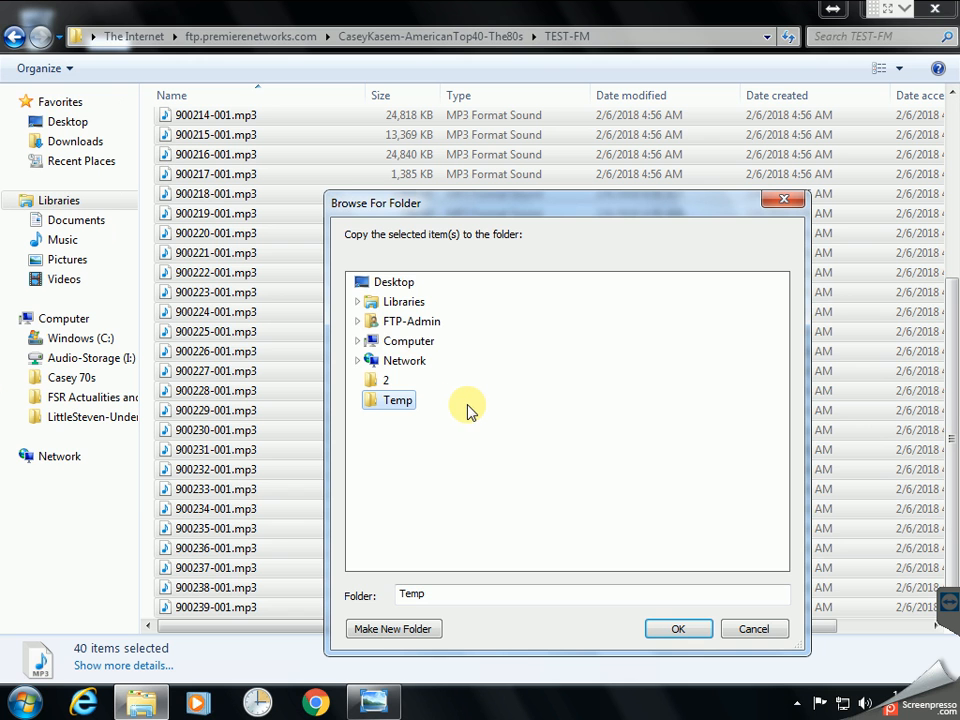
pyautogui.click(678, 630)
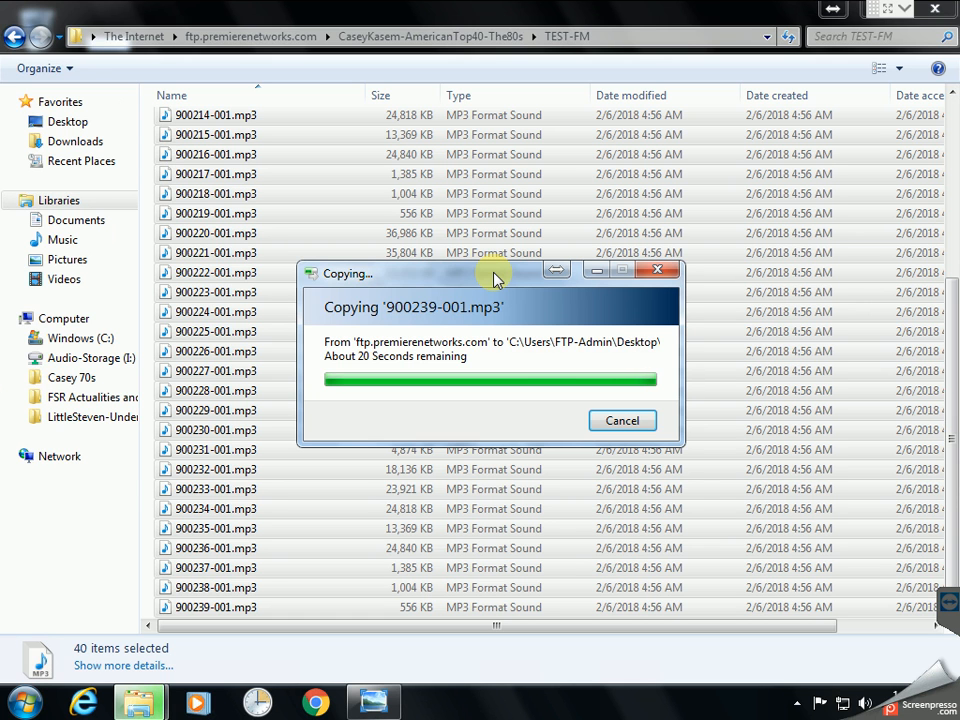
# Minimize Explorer, open the desktop Temp folder and review the 40 copied MP3 files
pyautogui.doubleClick(744, 18)
pyautogui.click(868, 55)
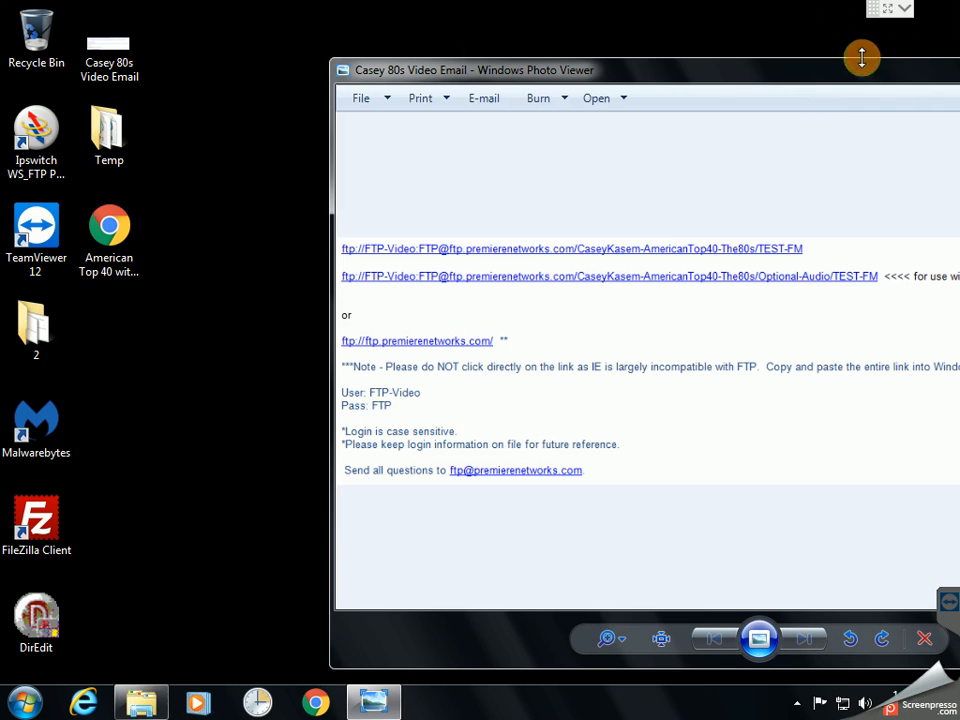
pyautogui.doubleClick(100, 130)
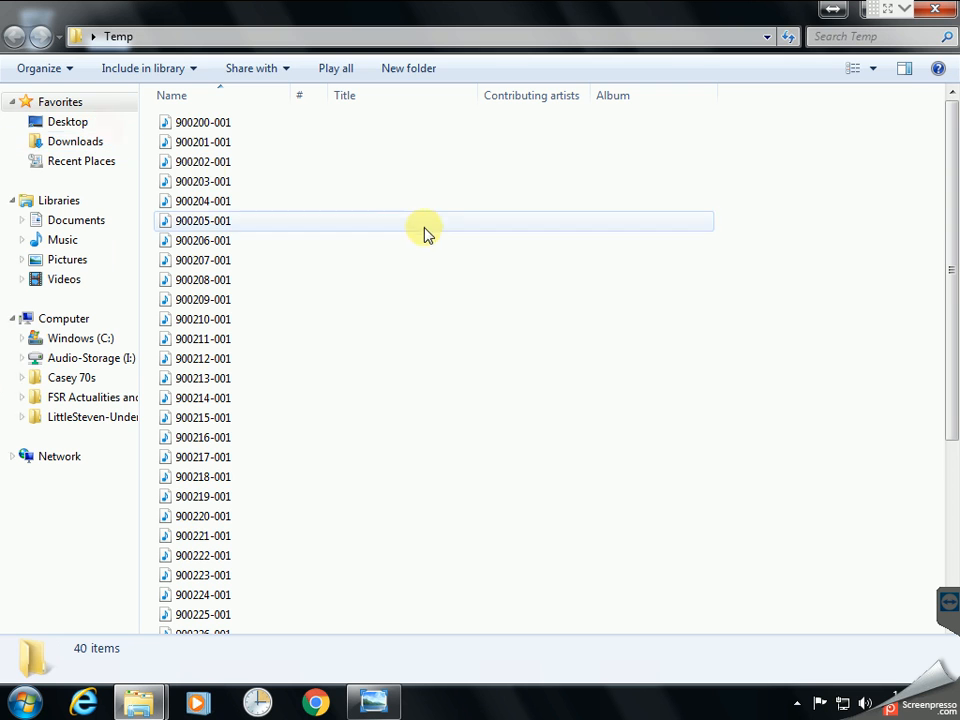
pyautogui.click(228, 207)
pyautogui.scroll(-4, 225, 208)
pyautogui.scroll(4, 225, 208)
pyautogui.scroll(-1, 225, 208)
pyautogui.scroll(1, 392, 204)
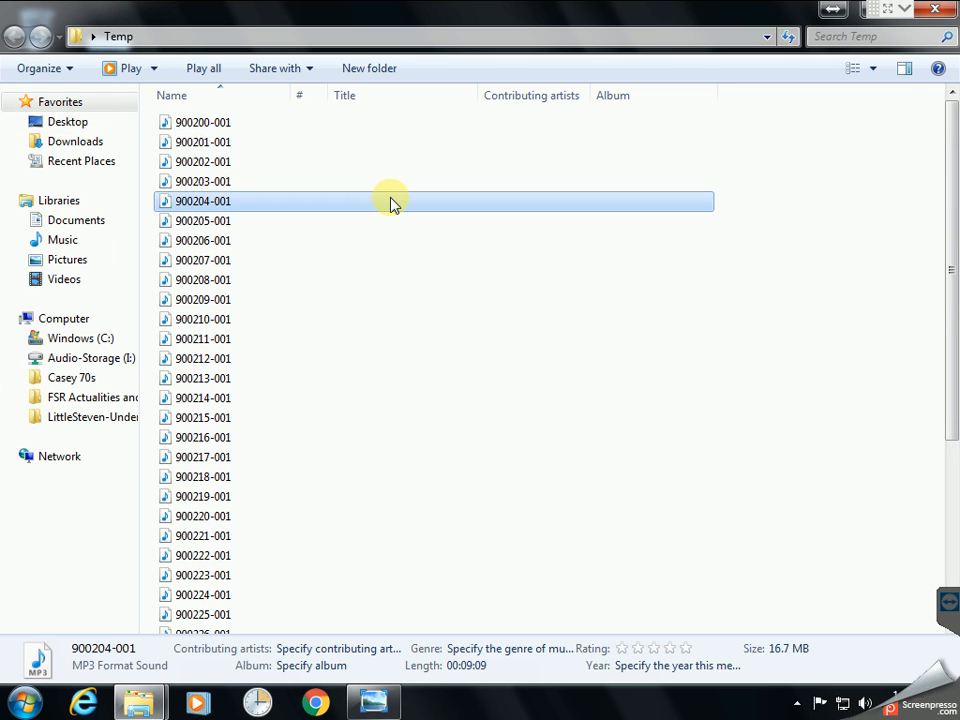
# Select all 40 copied files and delete them to the Recycle Bin
pyautogui.click(210, 124)
pyautogui.hotkey('shift', 'End')
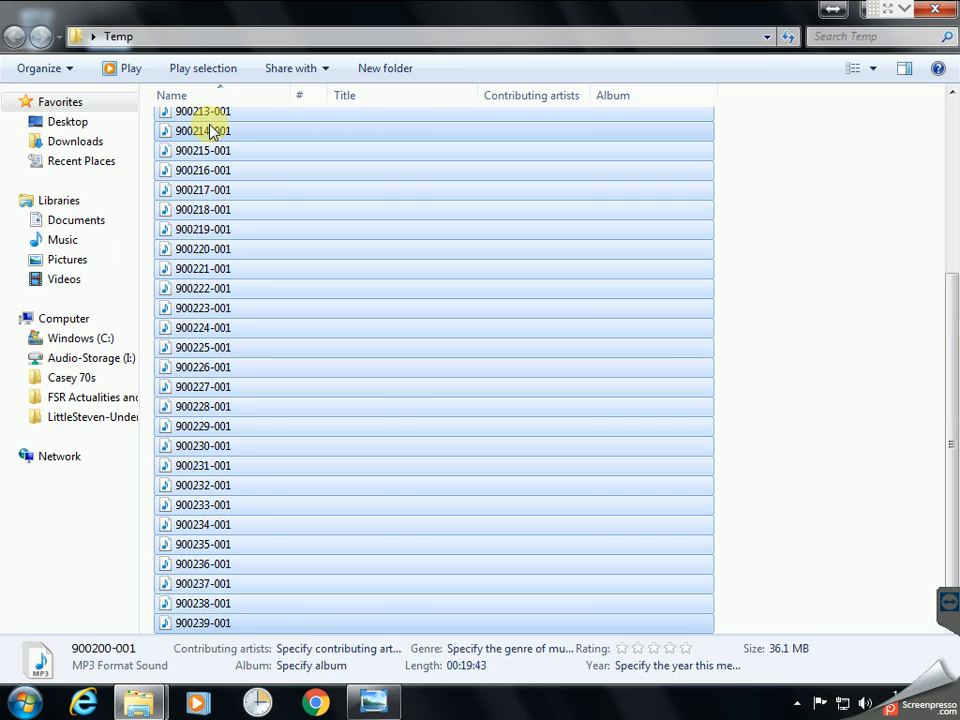
pyautogui.press('Delete')
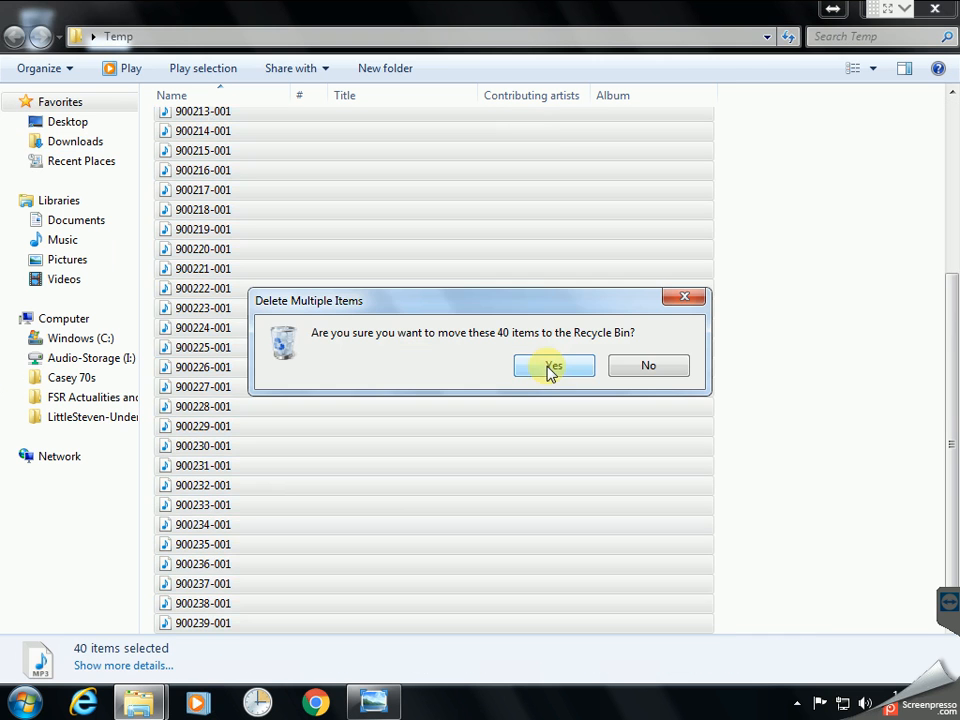
pyautogui.click(549, 364)
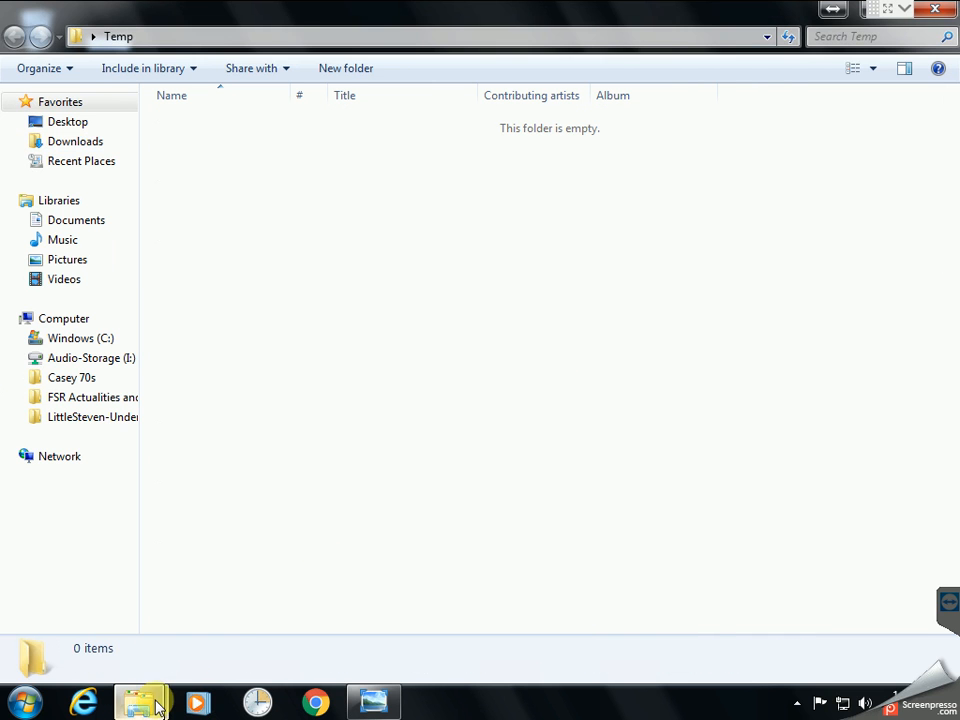
# Restore both windows, snapping Temp to the left half and placing TEST-FM on the right
pyautogui.moveTo(156, 705)
pyautogui.click(129, 520)
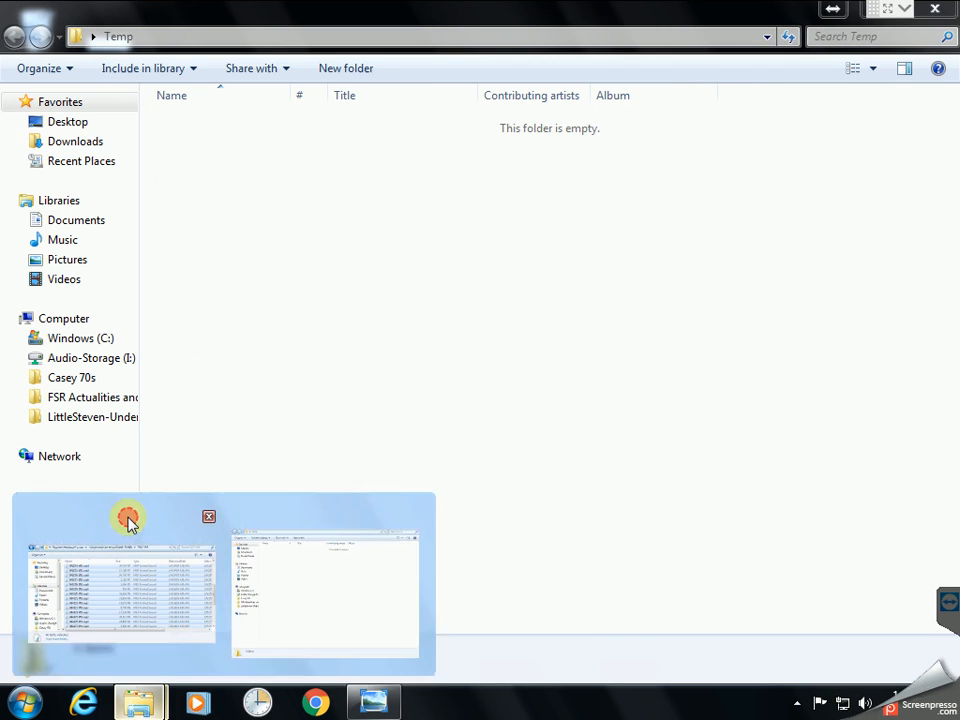
pyautogui.doubleClick(660, 65)
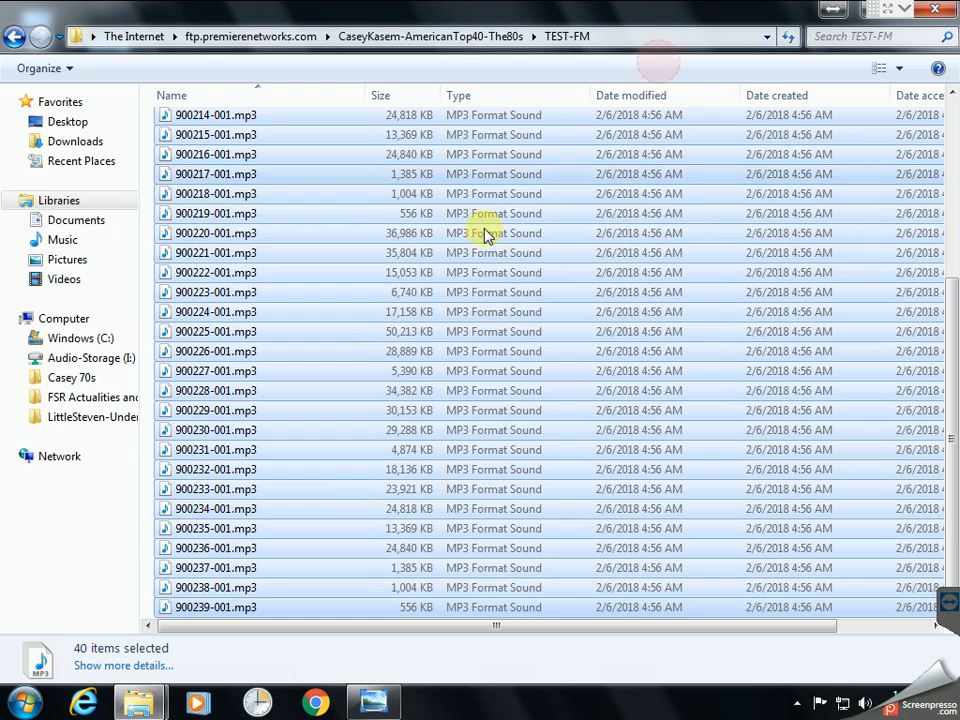
pyautogui.click(450, 251)
pyautogui.scroll(5, 450, 250)
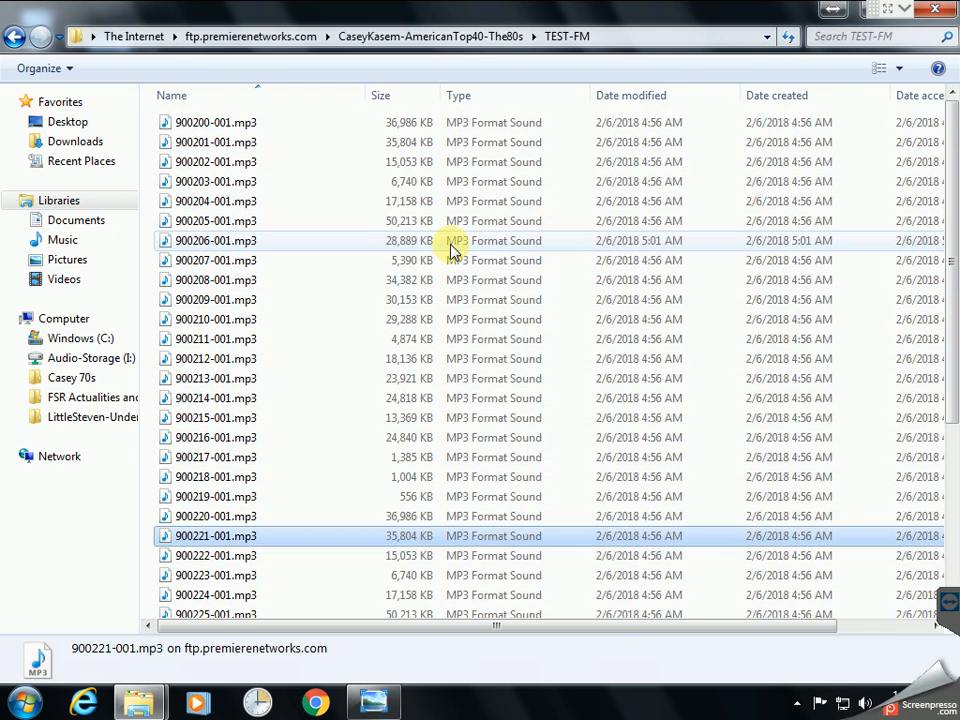
pyautogui.doubleClick(686, 15)
pyautogui.doubleClick(537, 18)
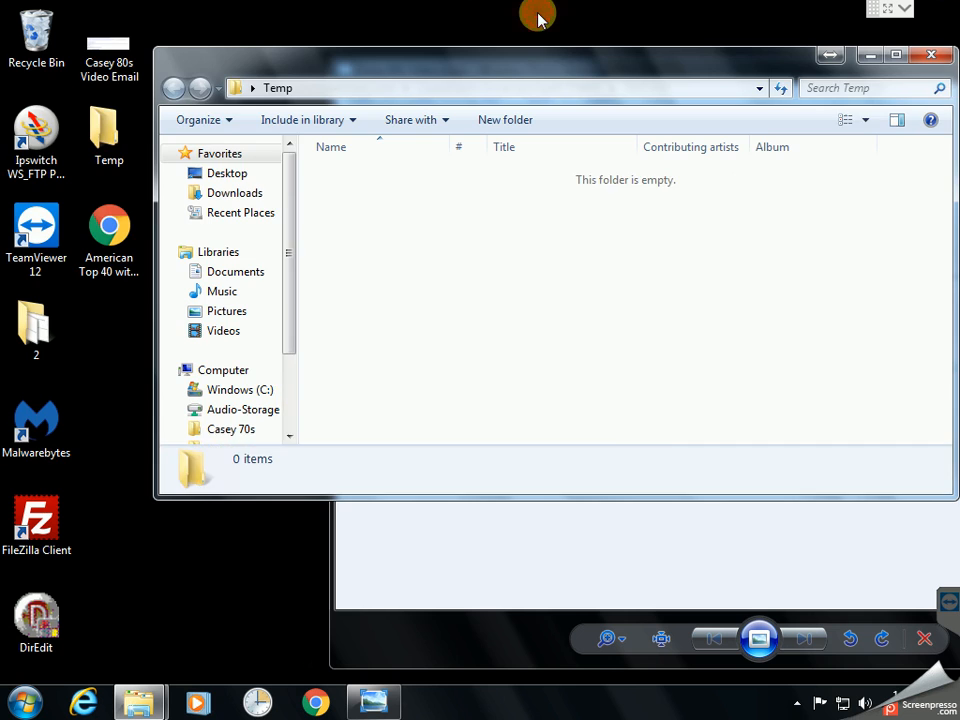
pyautogui.moveTo(602, 58); pyautogui.dragTo(25, 78)
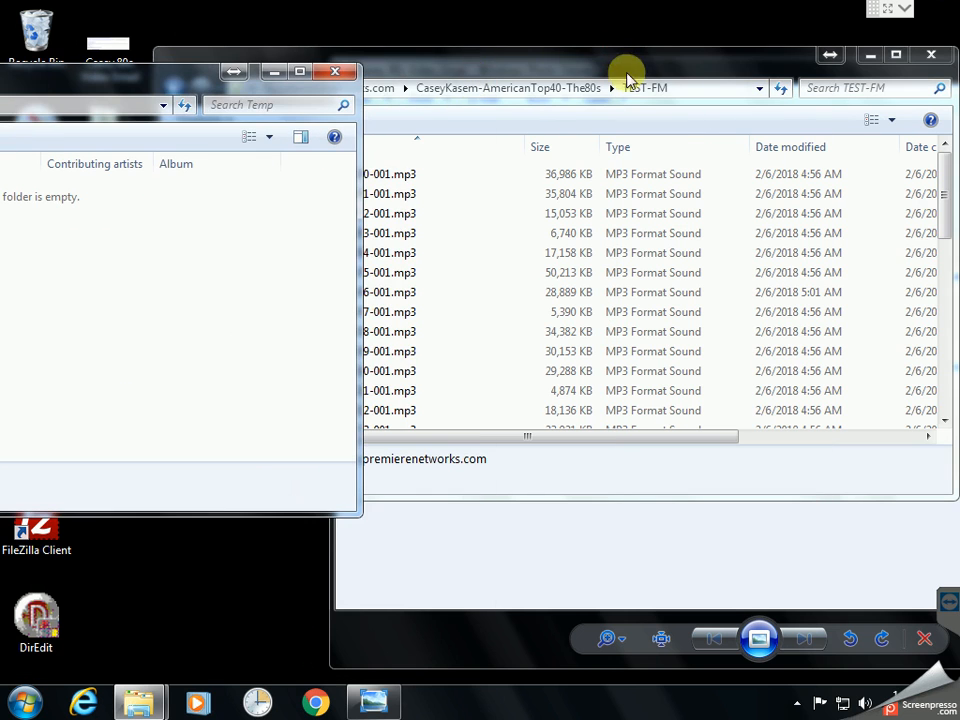
pyautogui.moveTo(574, 69); pyautogui.dragTo(930, 105)
pyautogui.moveTo(147, 85); pyautogui.dragTo(0, 90)
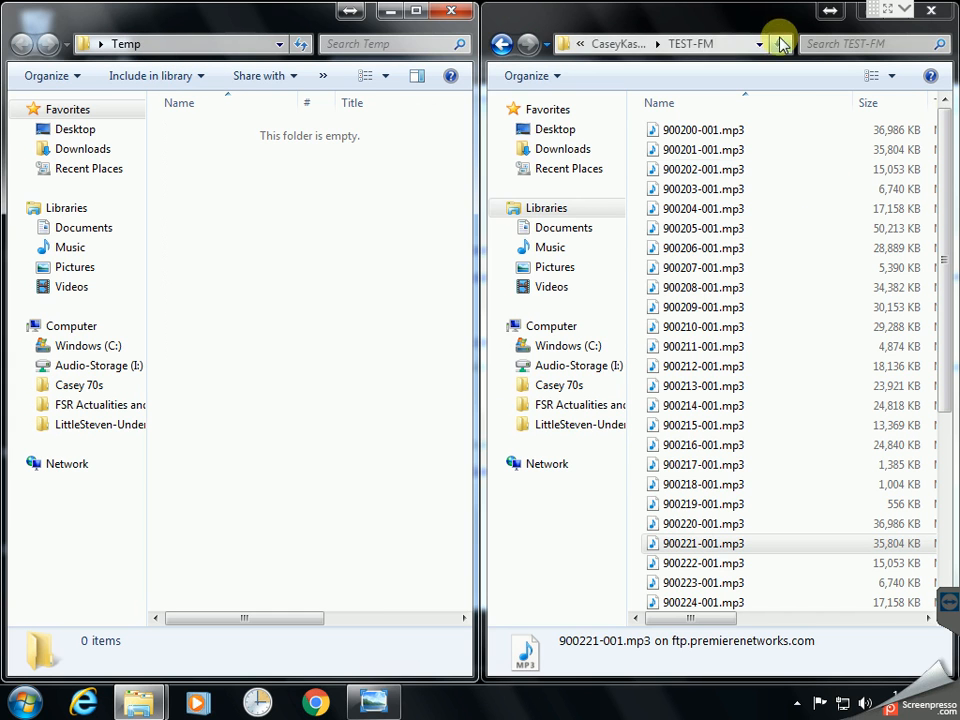
# Drag 900200-001.mp3 from TEST-FM into the Temp folder
pyautogui.click(793, 189)
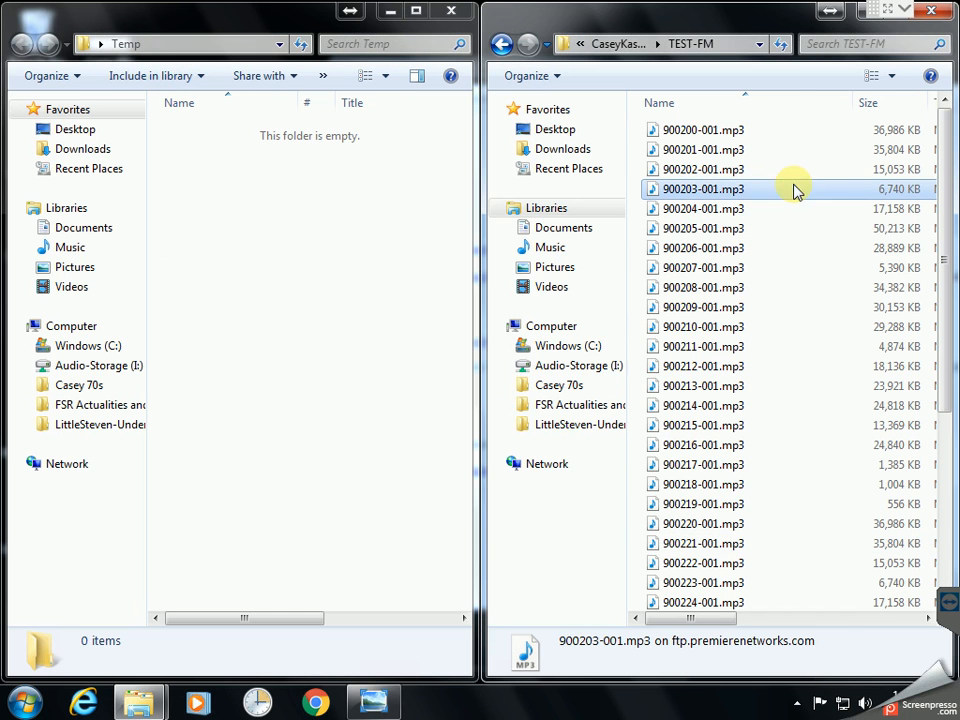
pyautogui.click(708, 134)
pyautogui.moveTo(708, 134); pyautogui.dragTo(296, 186)
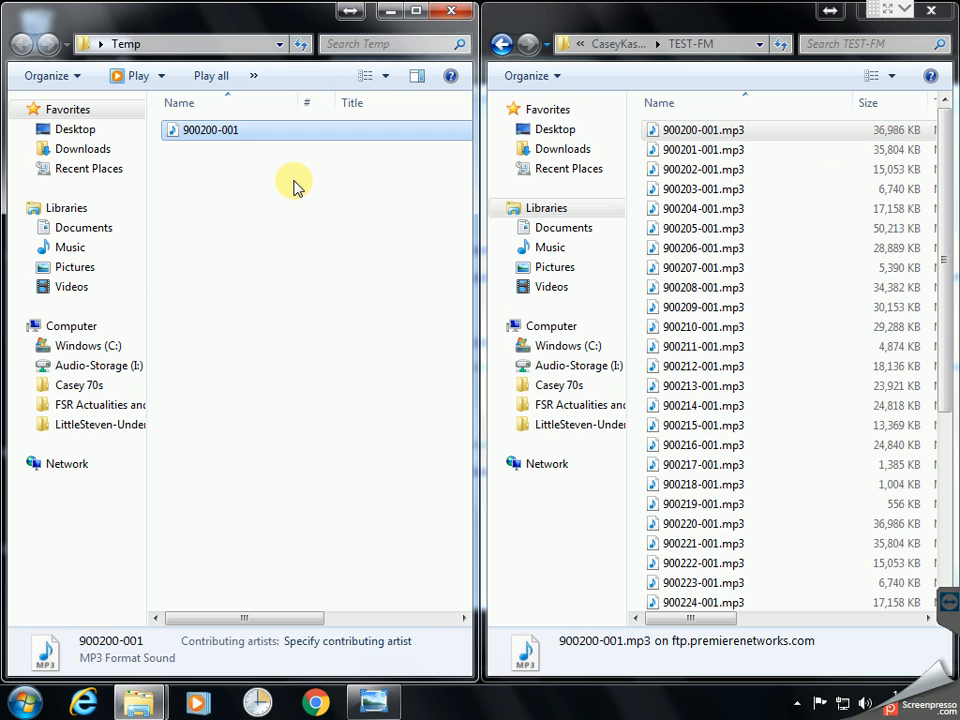
pyautogui.click(296, 186)
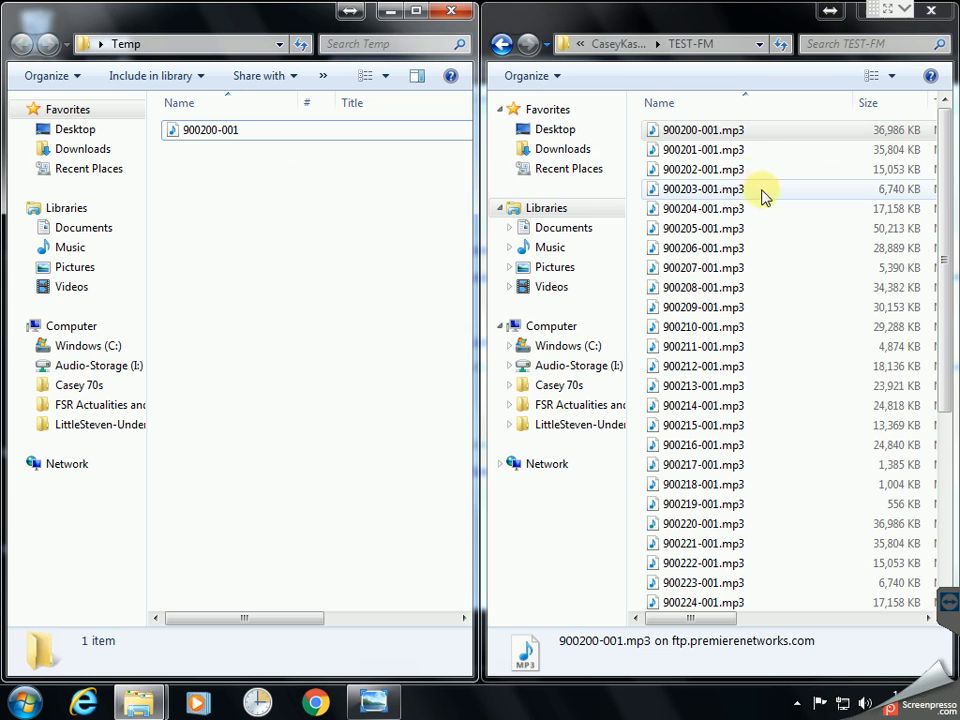
# Copy 900240-001.mp3 from Optional-Audio > TEST-FM into Temp, then minimize Temp
pyautogui.click(617, 46)
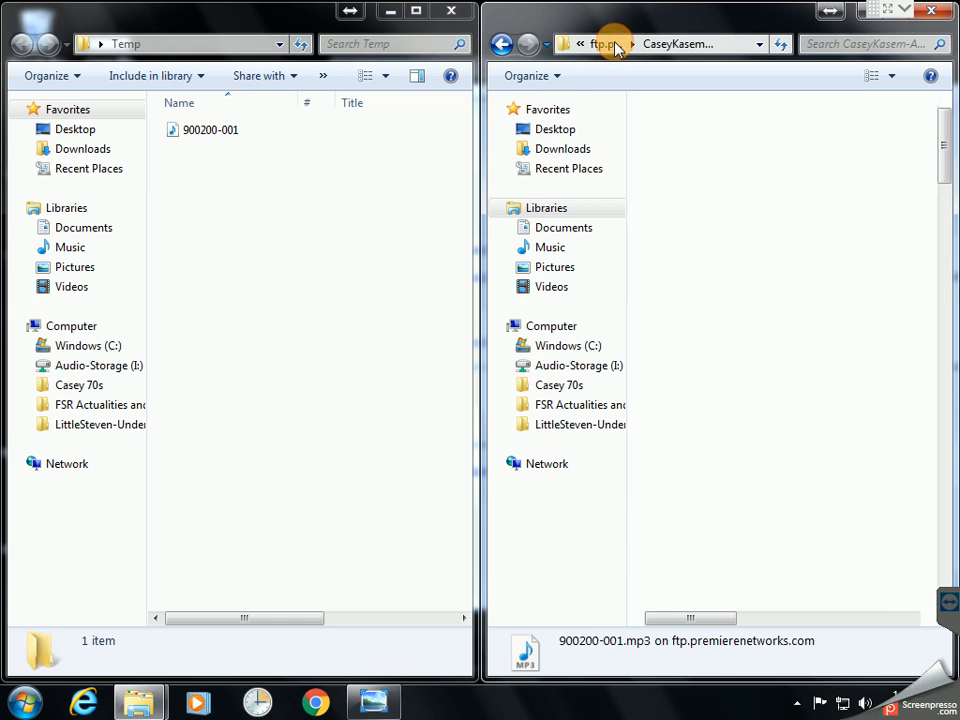
pyautogui.click(710, 230)
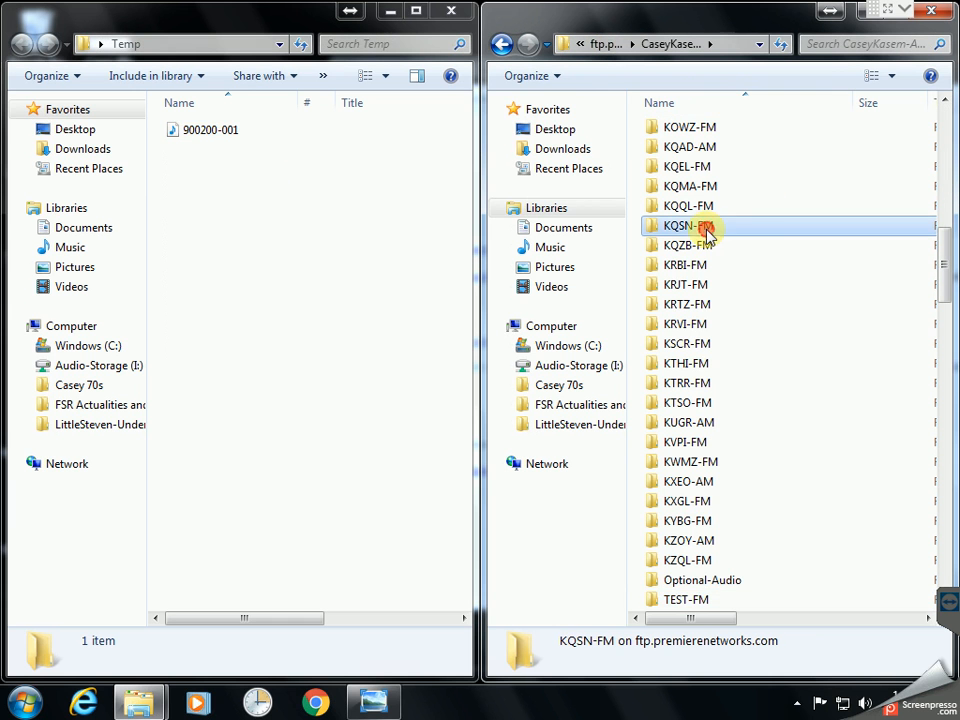
pyautogui.scroll(-1, 740, 550)
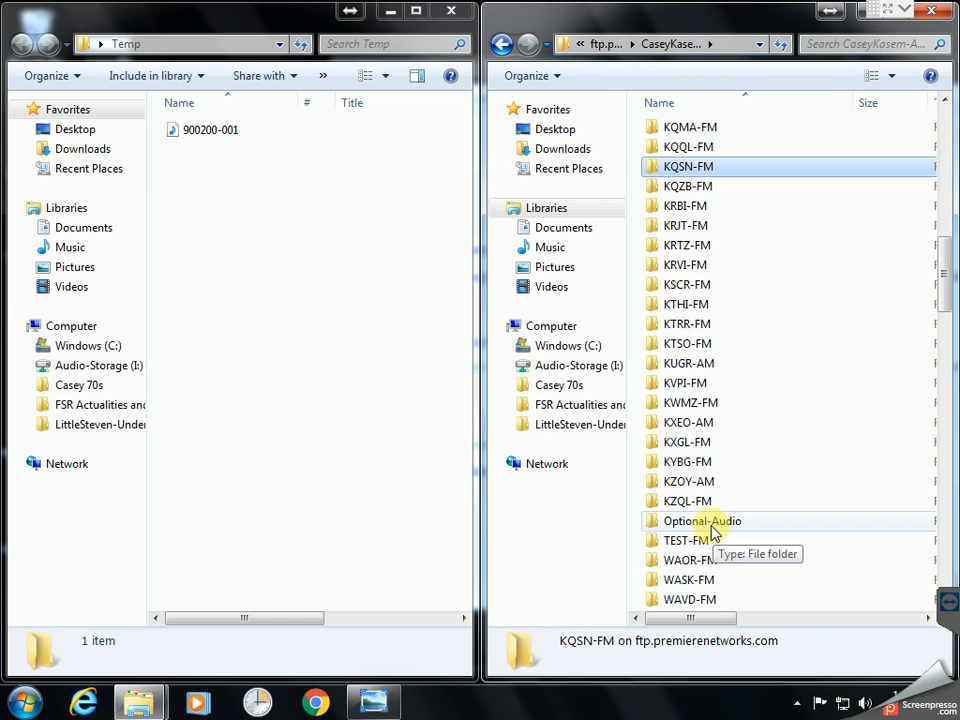
pyautogui.doubleClick(664, 521)
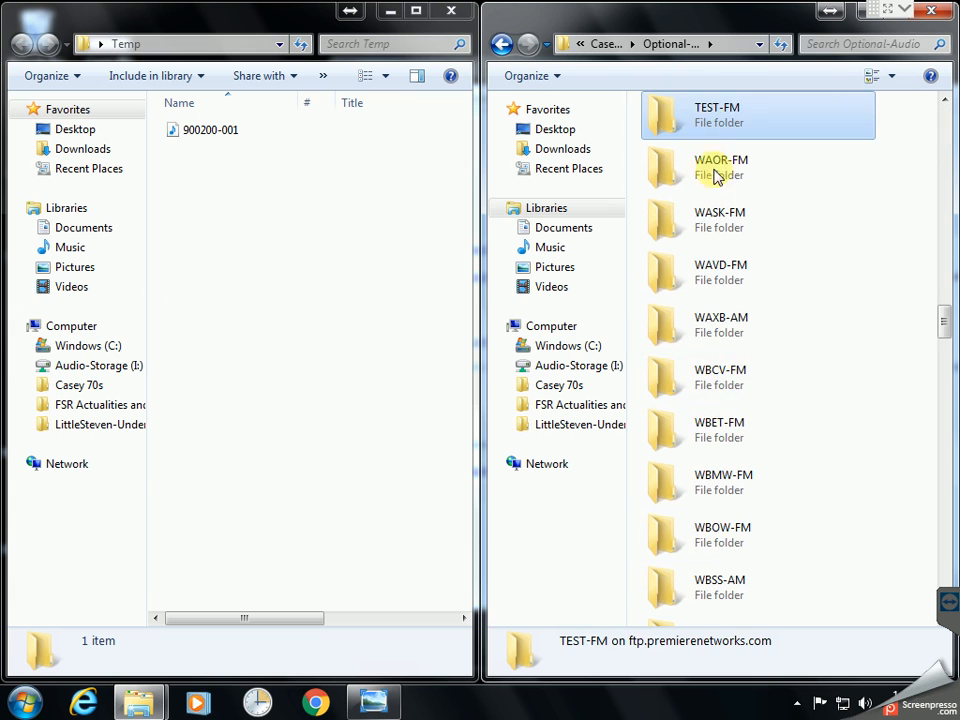
pyautogui.doubleClick(708, 120)
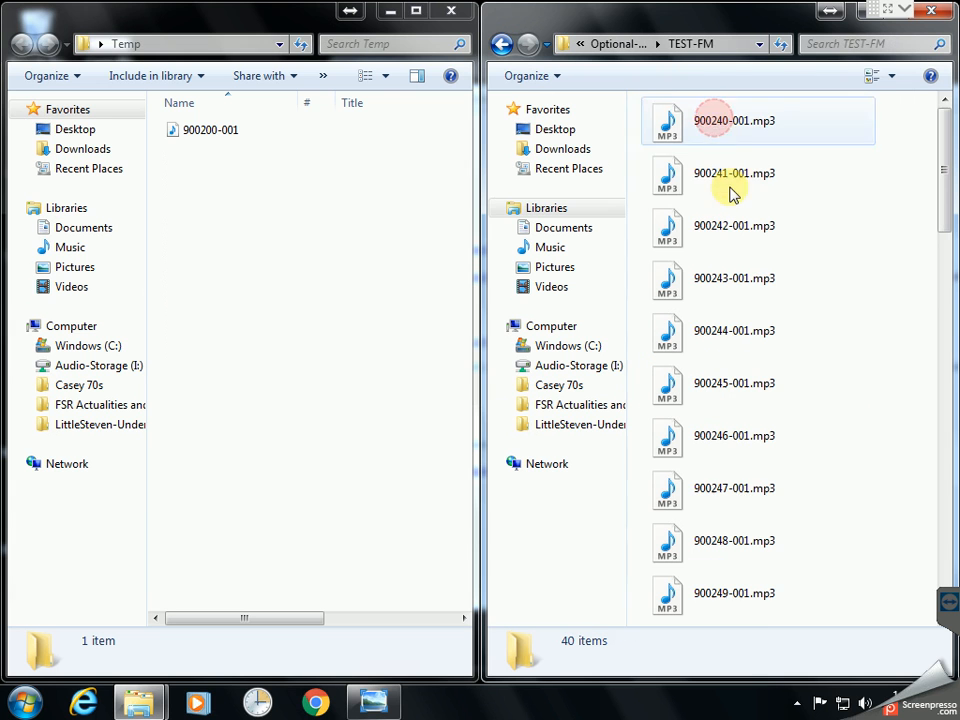
pyautogui.click(734, 124)
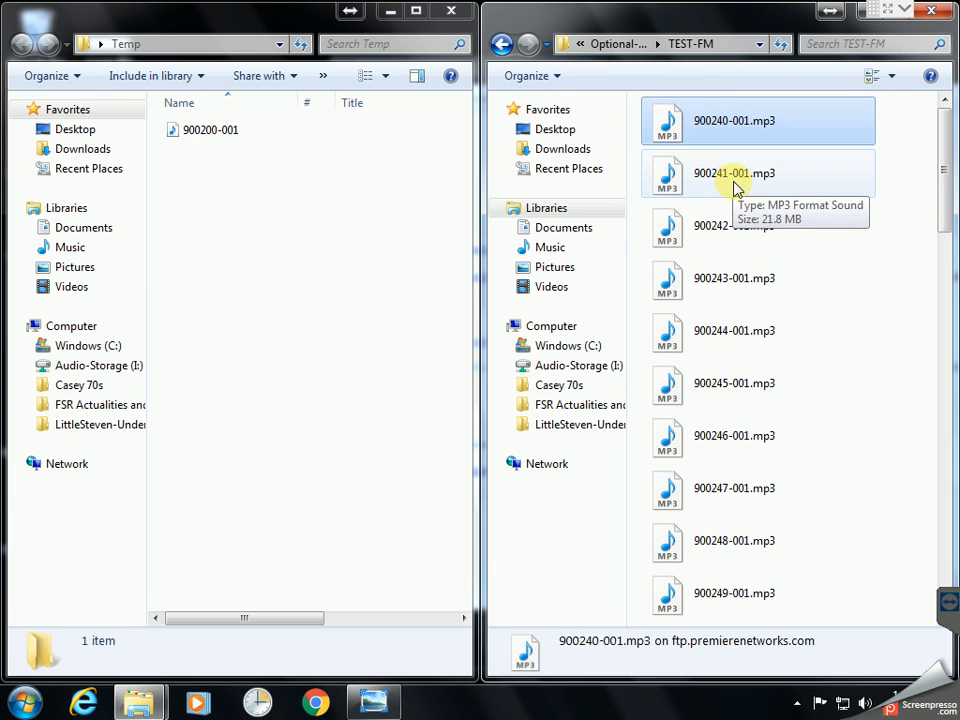
pyautogui.moveTo(772, 140); pyautogui.dragTo(248, 304)
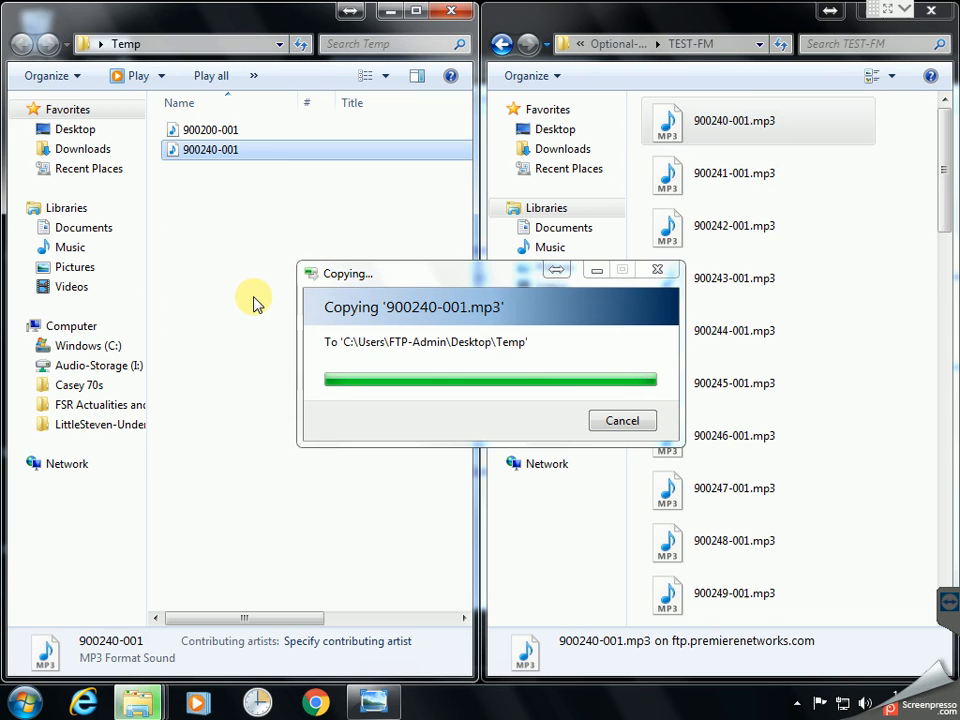
pyautogui.click(254, 371)
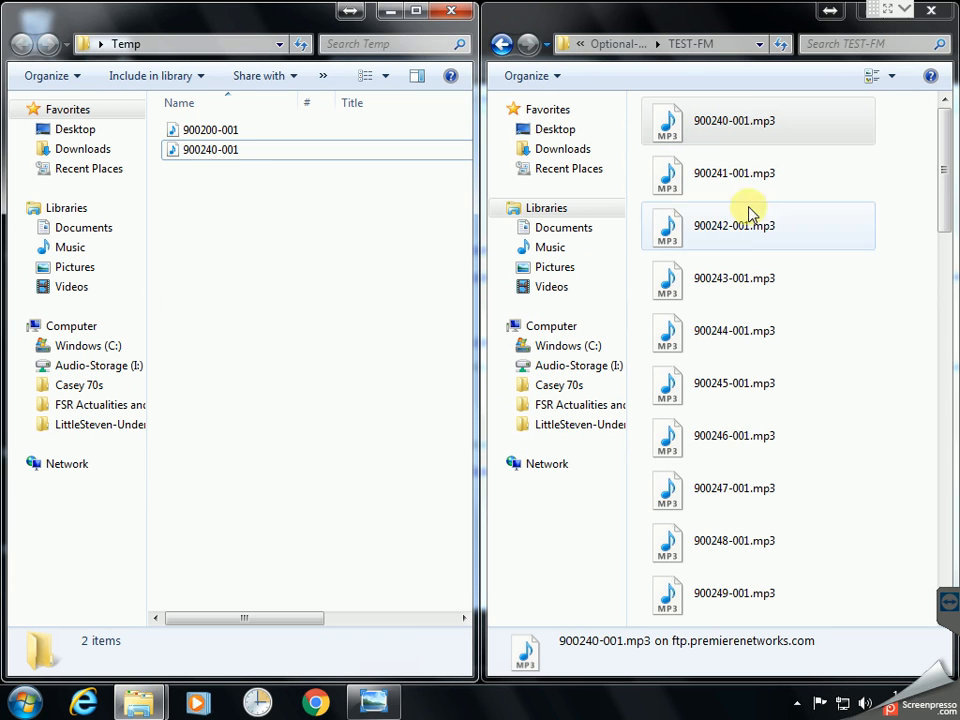
pyautogui.click(389, 11)
# Minimize the TEST-FM folder window and the FTP instructions image
pyautogui.moveTo(706, 12); pyautogui.dragTo(606, 11)
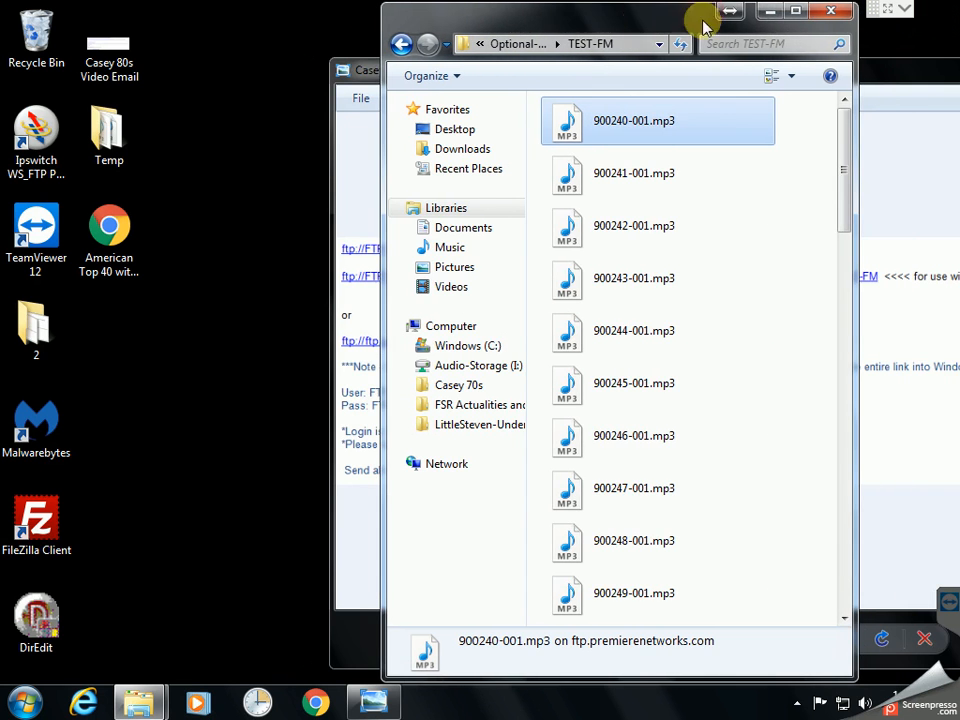
pyautogui.click(770, 12)
pyautogui.moveTo(781, 75); pyautogui.dragTo(525, 69)
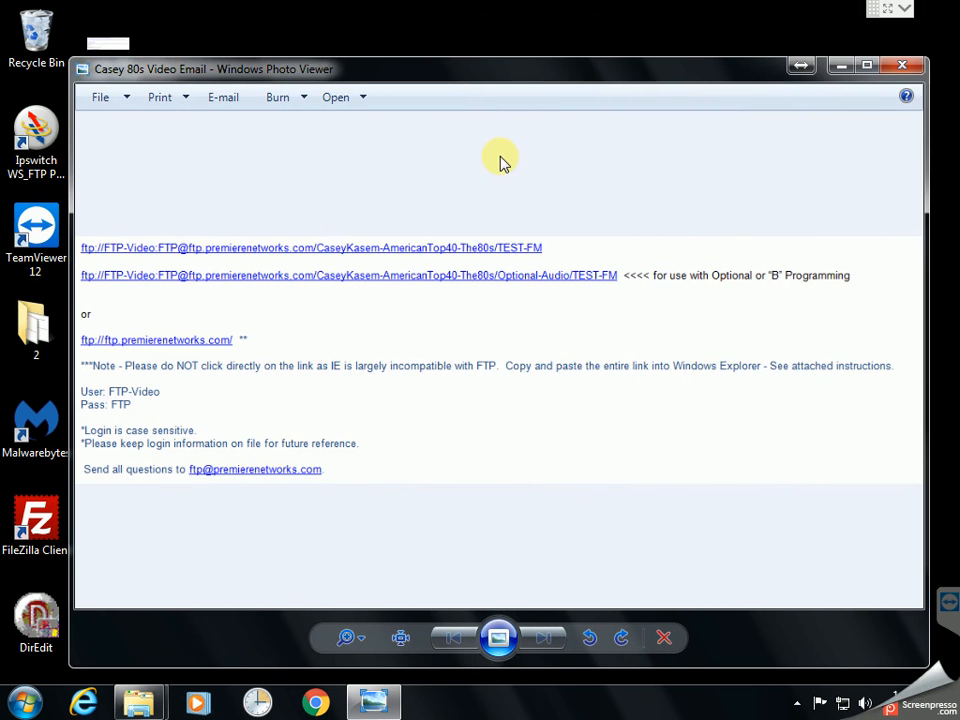
pyautogui.click(843, 67)
# Check the 80s file numbers (900200–900346) in the American Top 40 PDF, then minimize it
pyautogui.doubleClick(108, 228)
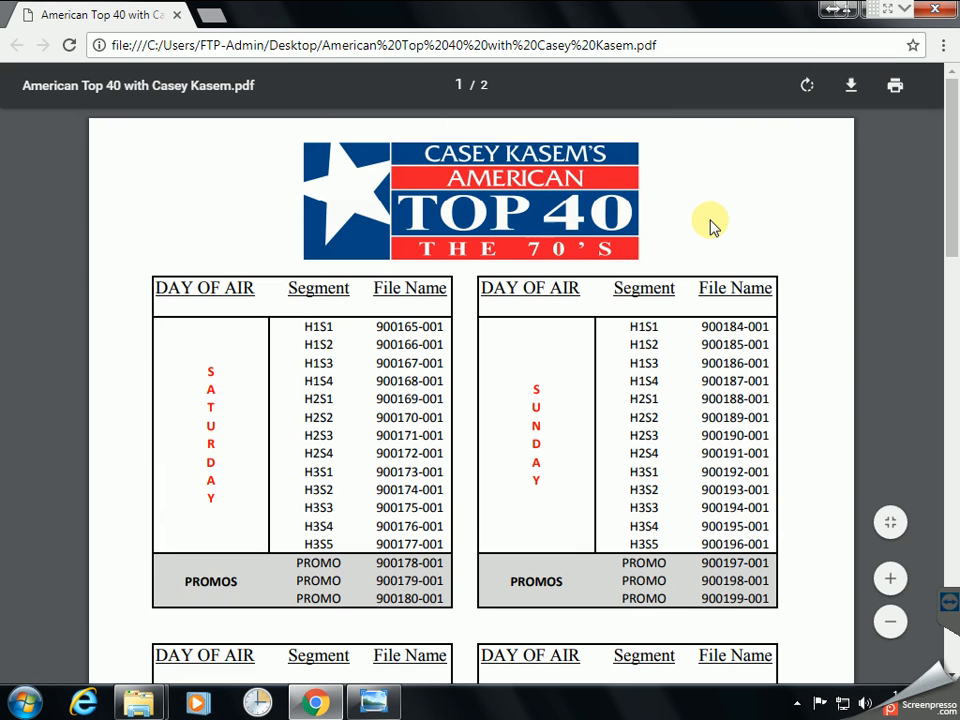
pyautogui.scroll(-13, 142, 340)
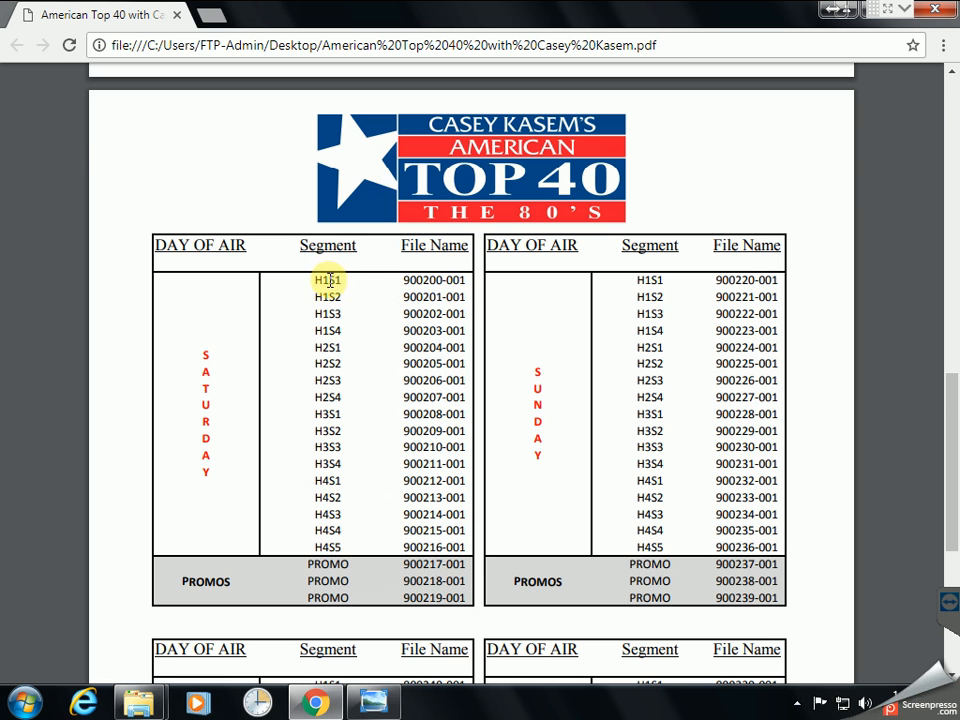
pyautogui.scroll(-3, 328, 290)
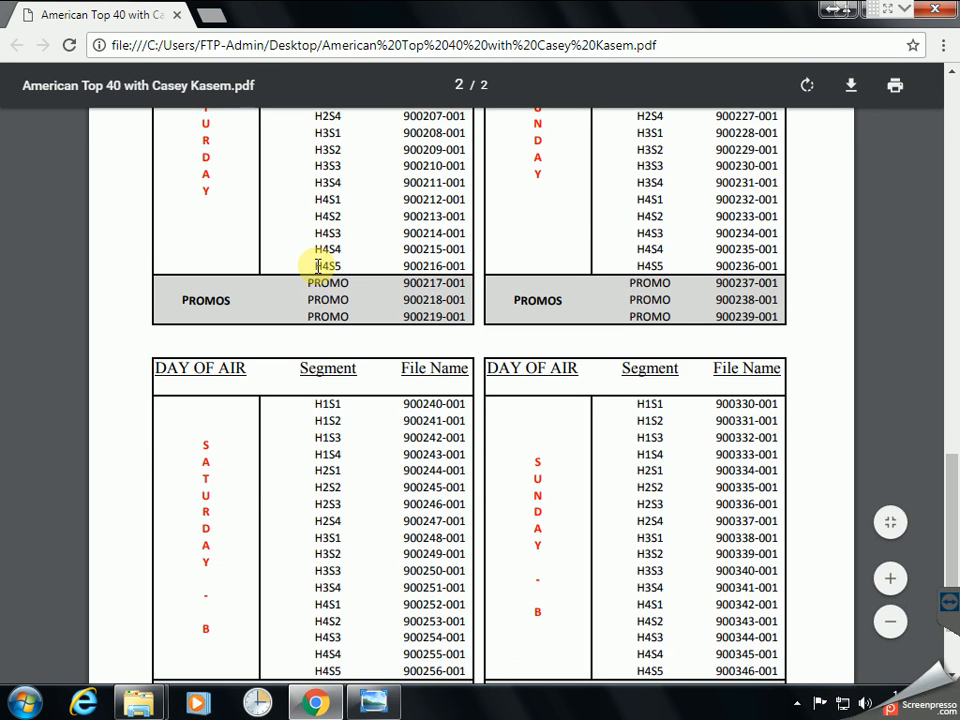
pyautogui.scroll(1, 316, 265)
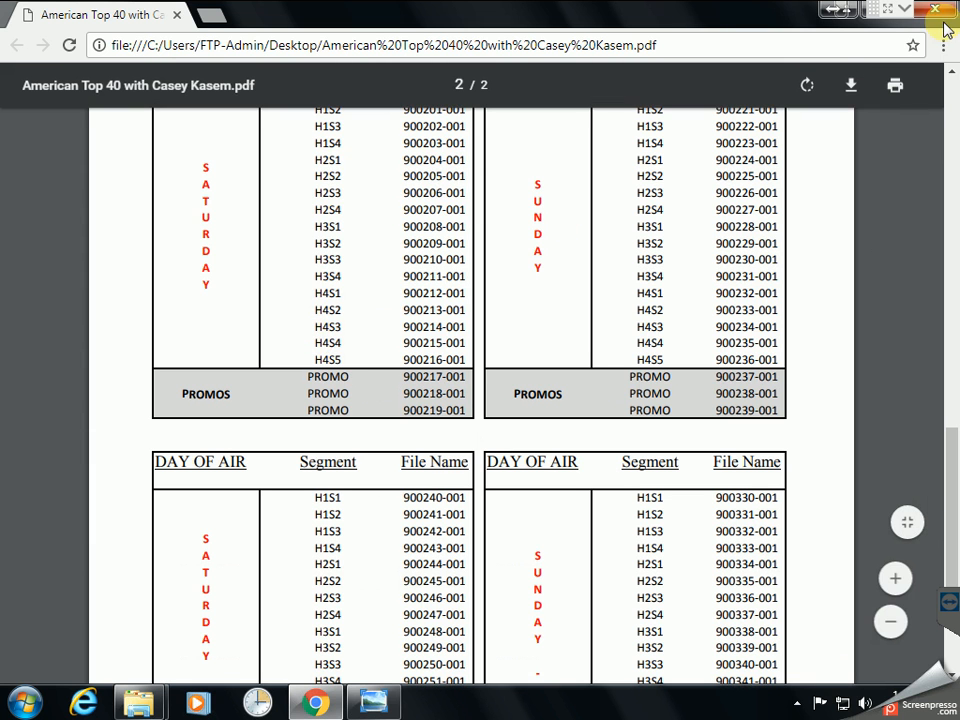
pyautogui.click(872, 12)
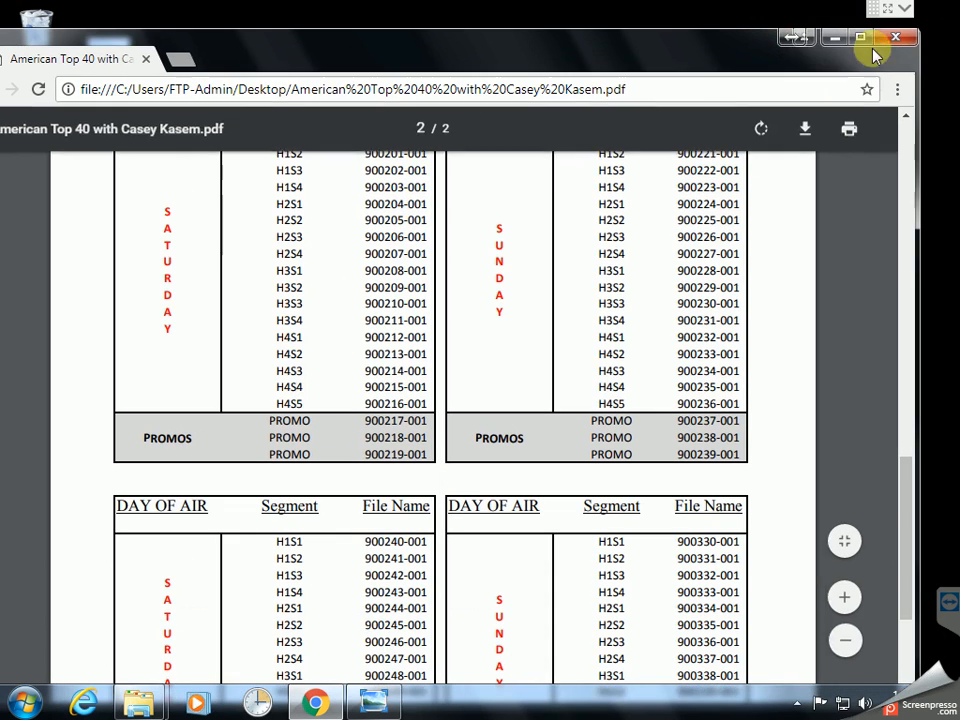
# Close the TEST-FM folder window
pyautogui.moveTo(141, 699)
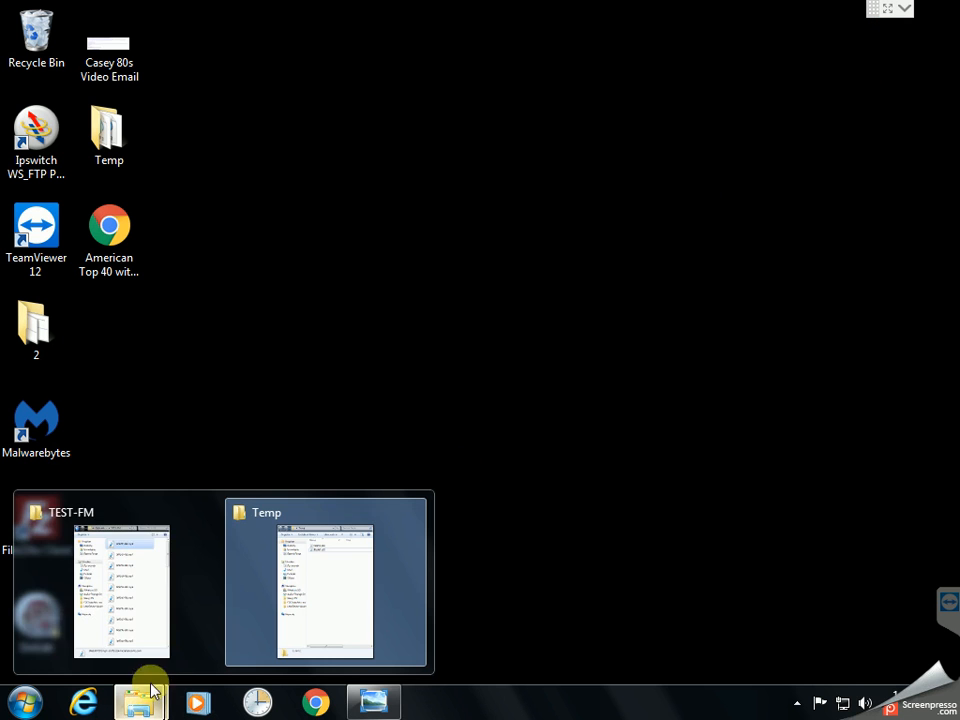
pyautogui.click(143, 517)
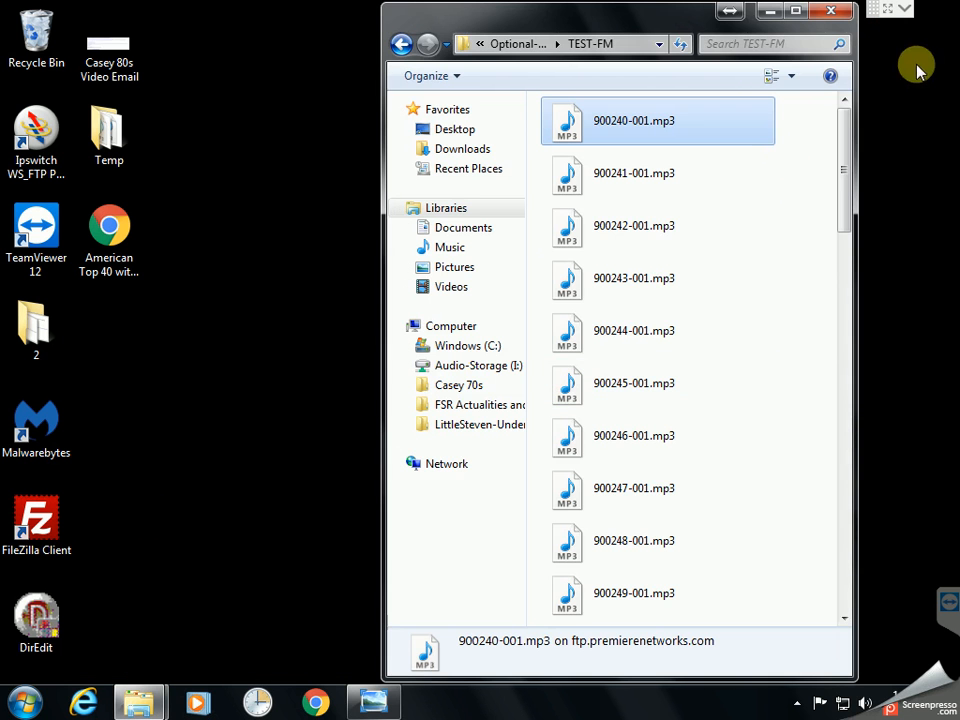
pyautogui.click(840, 8)
# Delete both MP3 files from the Temp folder and close it
pyautogui.click(141, 699)
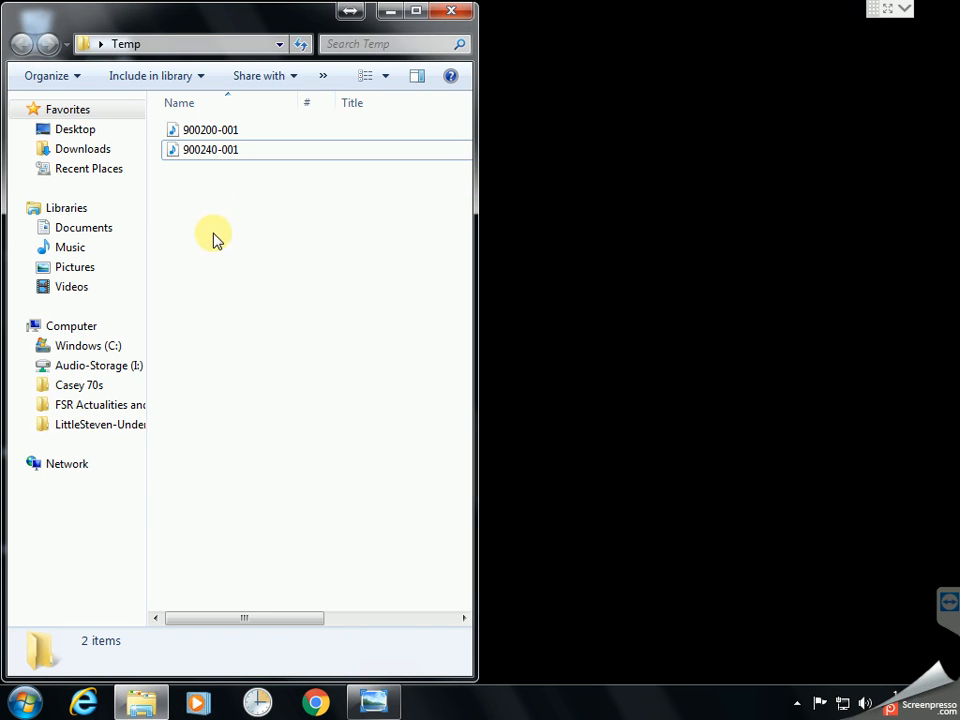
pyautogui.hotkey('ctrl', 'a')
pyautogui.press('Delete')
pyautogui.press('Return')
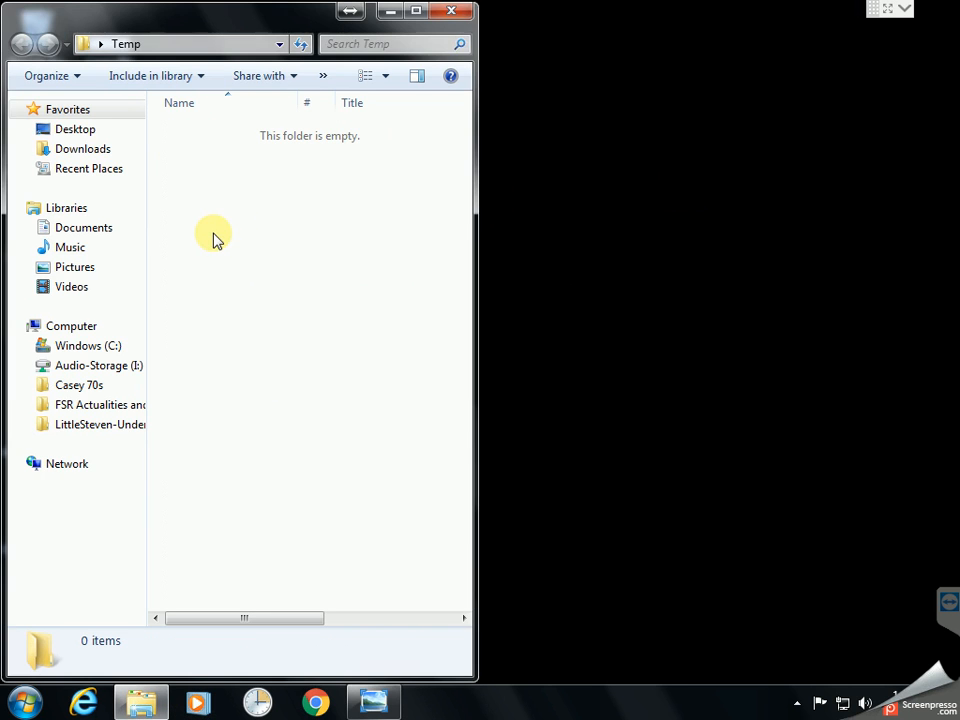
pyautogui.click(453, 11)
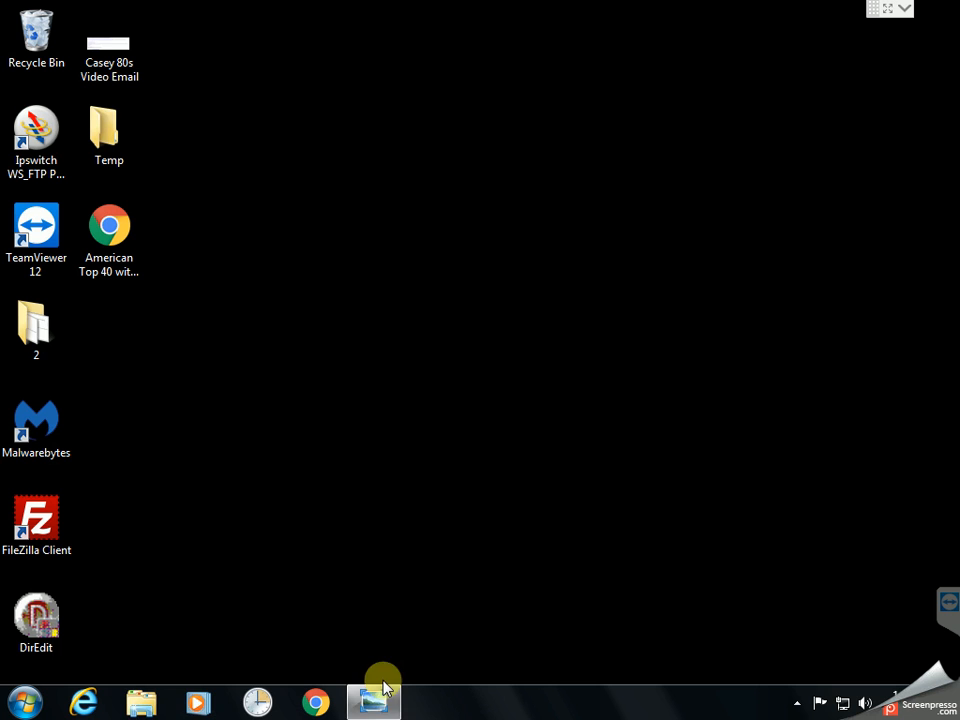
# Open a new Explorer window on Computer, listing drives and four network locations
pyautogui.click(140, 702)
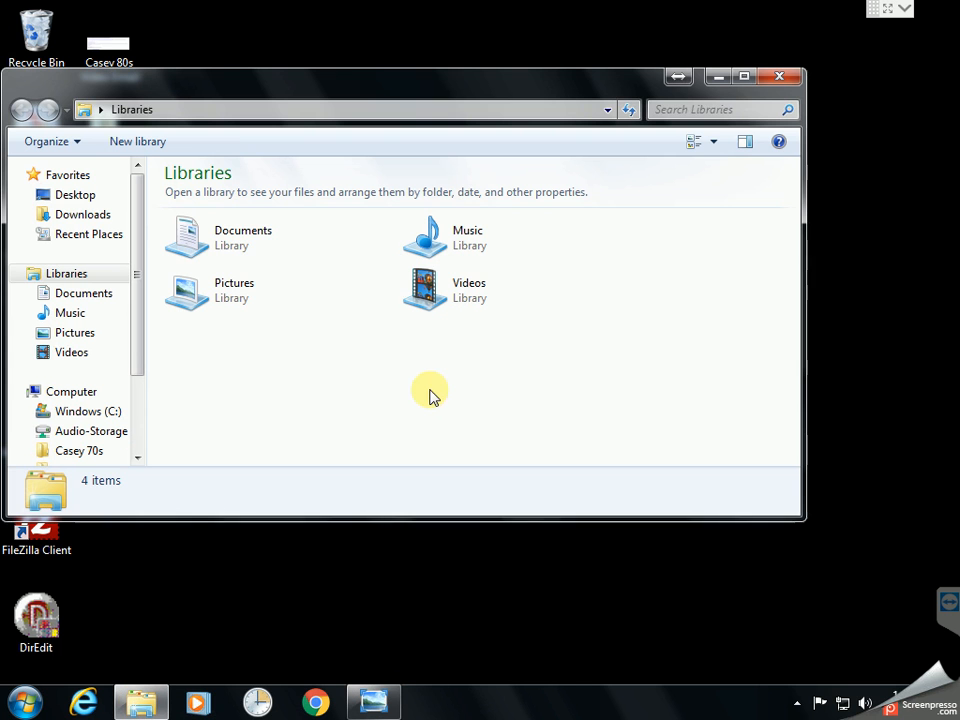
pyautogui.click(71, 393)
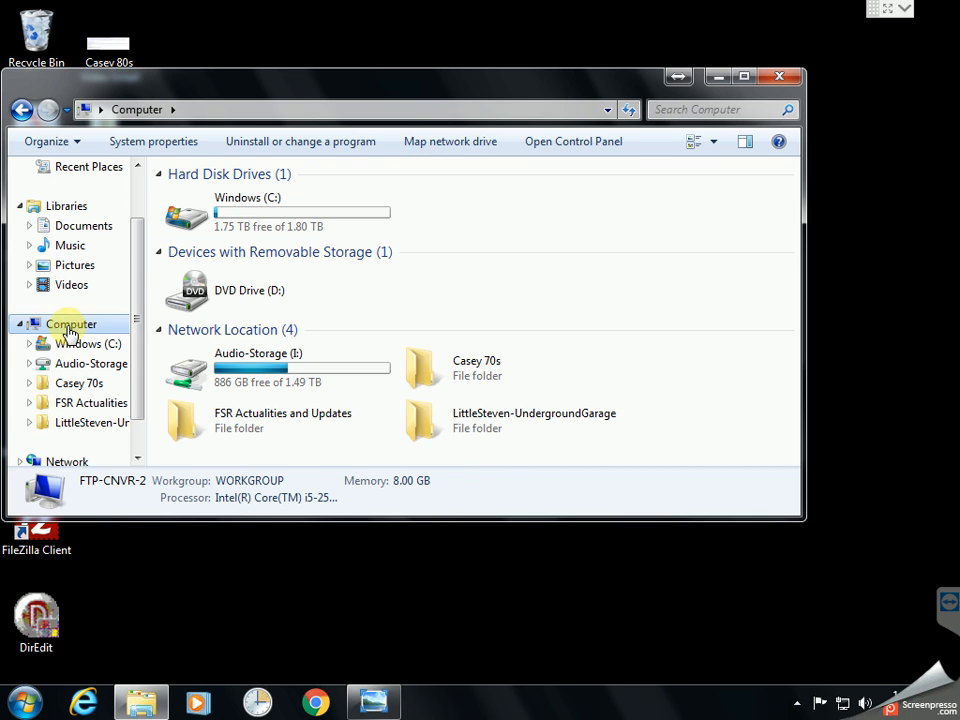
# Start the Add Network Location wizard with a custom location, placing the FTP instructions below it
pyautogui.rightClick(68, 332)
pyautogui.click(139, 466)
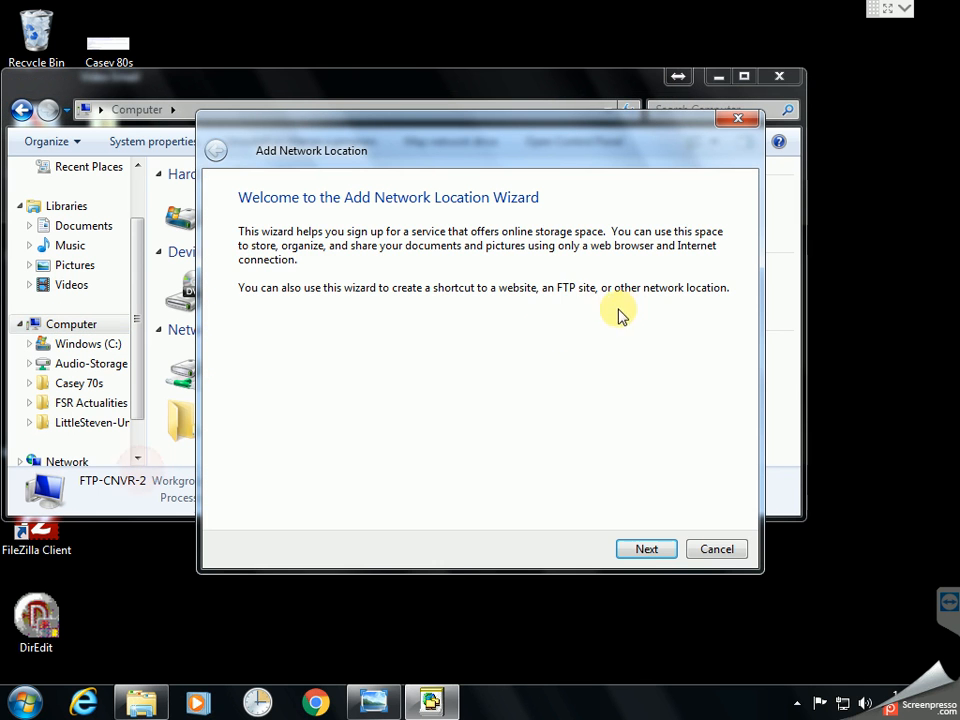
pyautogui.click(647, 549)
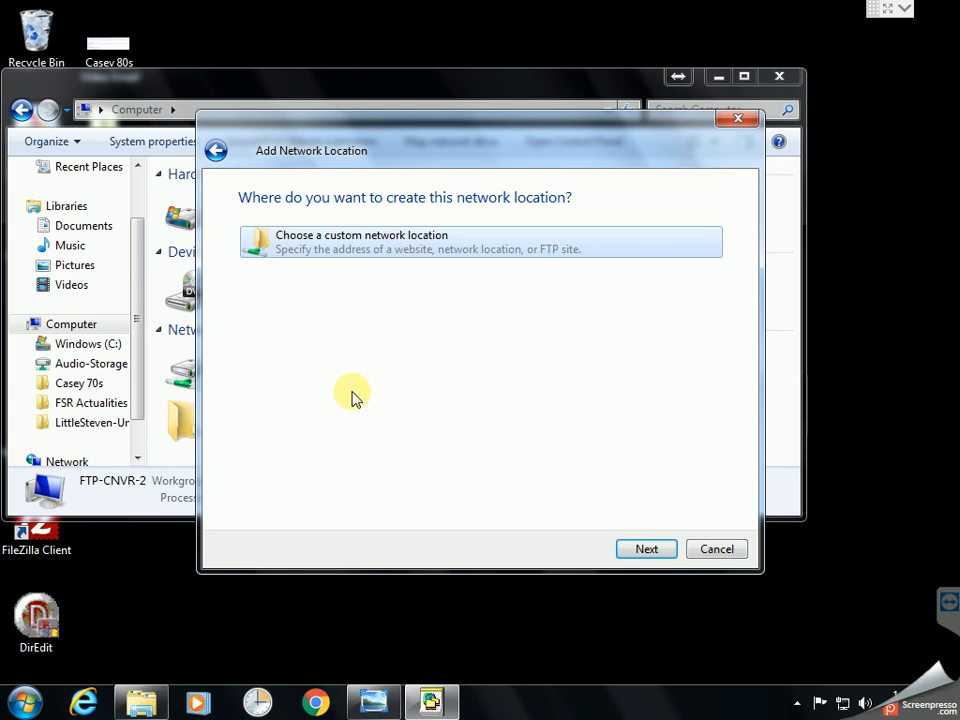
pyautogui.click(439, 251)
pyautogui.click(660, 549)
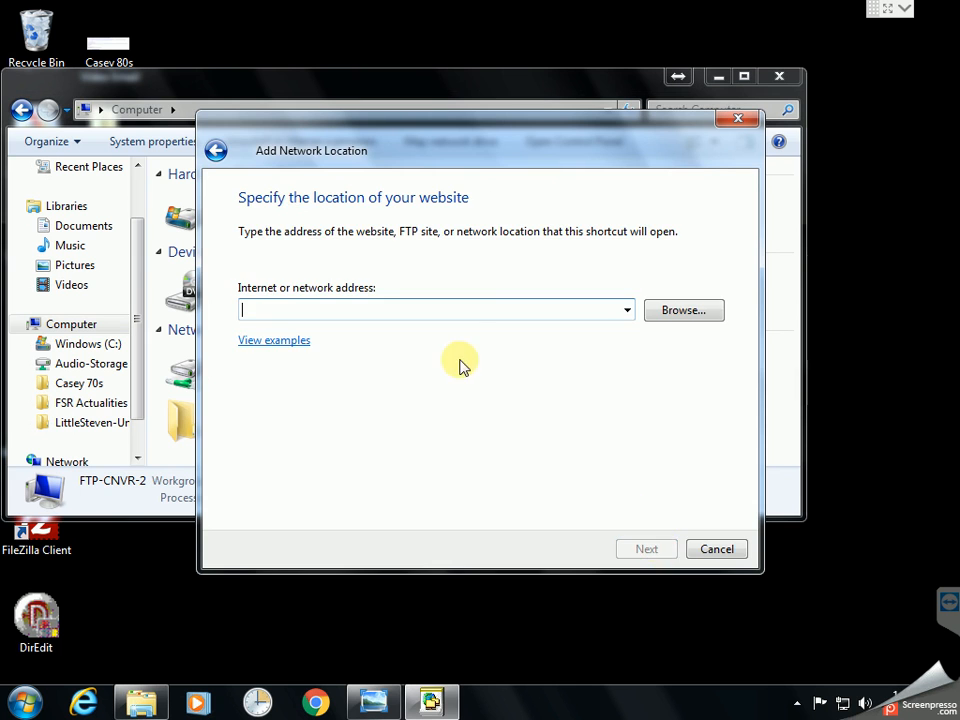
pyautogui.moveTo(482, 148); pyautogui.dragTo(290, 72)
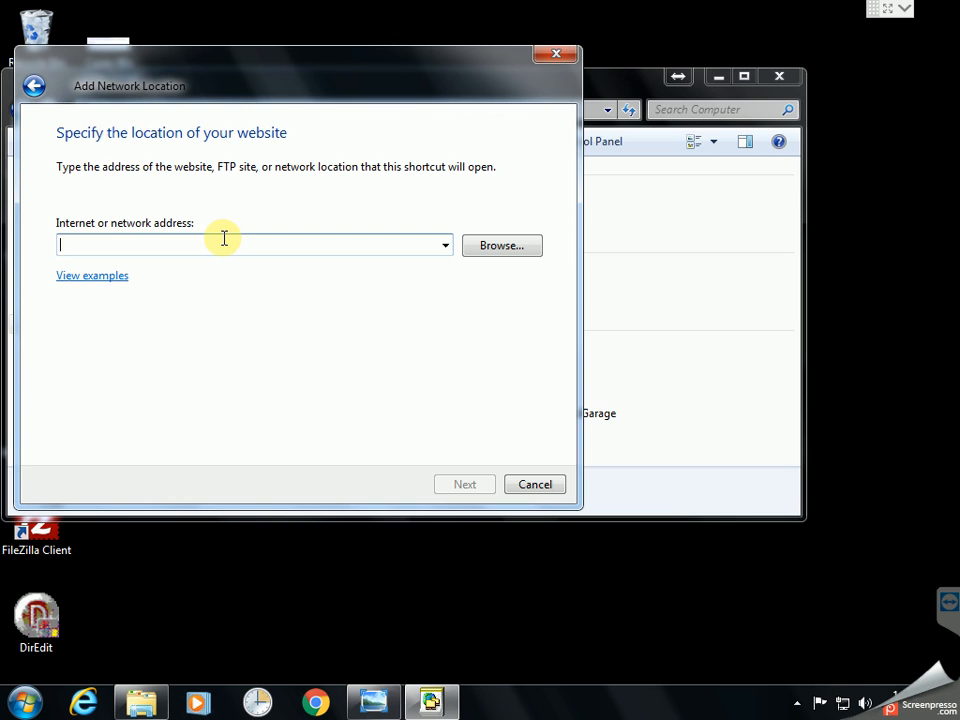
pyautogui.click(375, 692)
pyautogui.moveTo(604, 86); pyautogui.dragTo(604, 436)
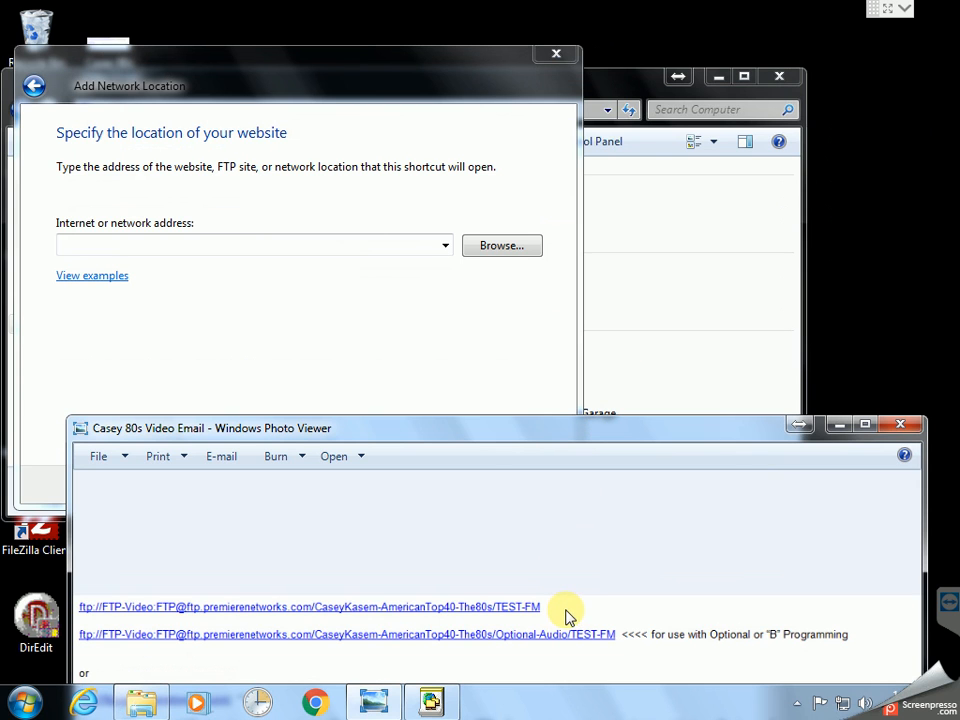
# Enter the FTP address with its login for CaseyKasem-AmericanTop40-The80s/Test-FM on ftp.premierenetworks.com
pyautogui.click(153, 243)
pyautogui.write('ftp://FTP-Video:FTP@f')
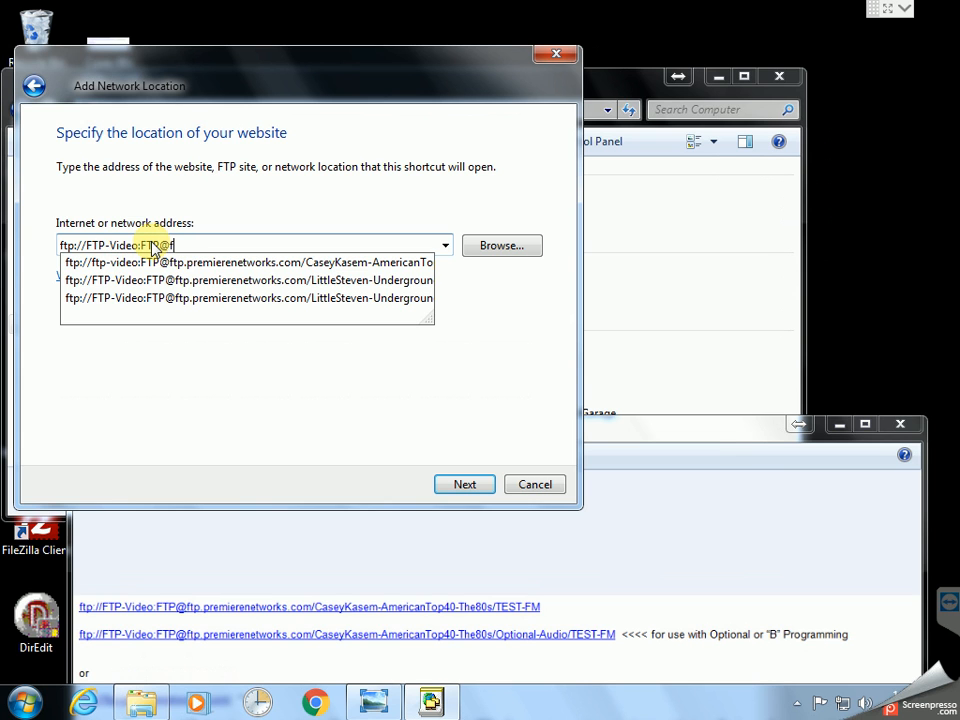
pyautogui.write('tp.premierenetworks')
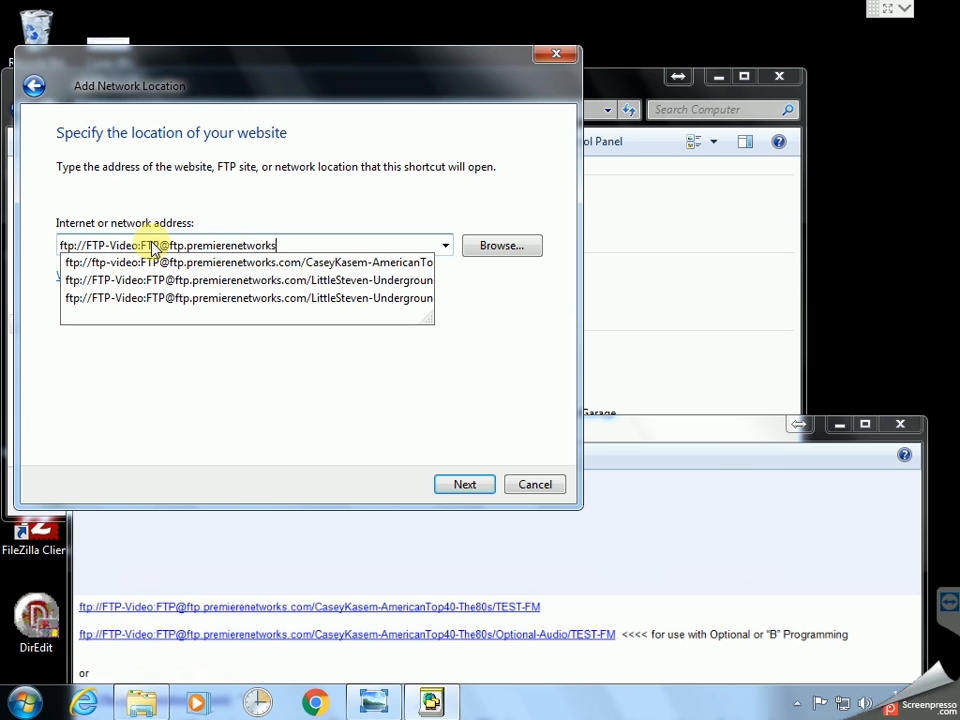
pyautogui.write('.com/CaseyKasem-AmericanTop40-The70s/Test-FM')
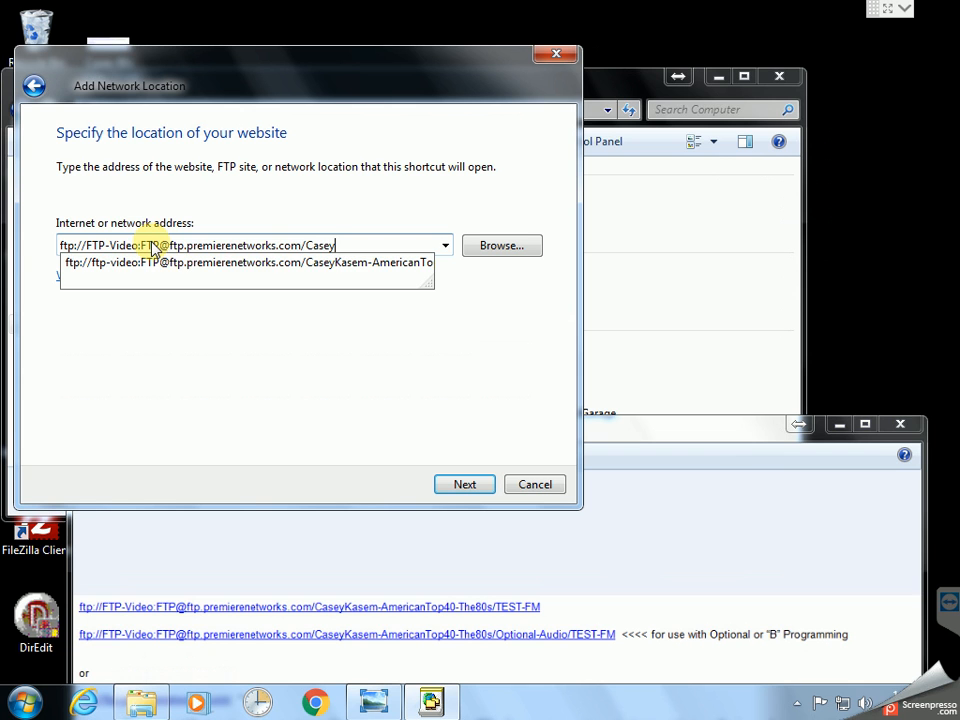
pyautogui.press('Left')
pyautogui.press('Left')
pyautogui.press('Left')
pyautogui.press('Left')
pyautogui.press('Left')
pyautogui.press('Left')
pyautogui.press('Left')
pyautogui.press('Left')
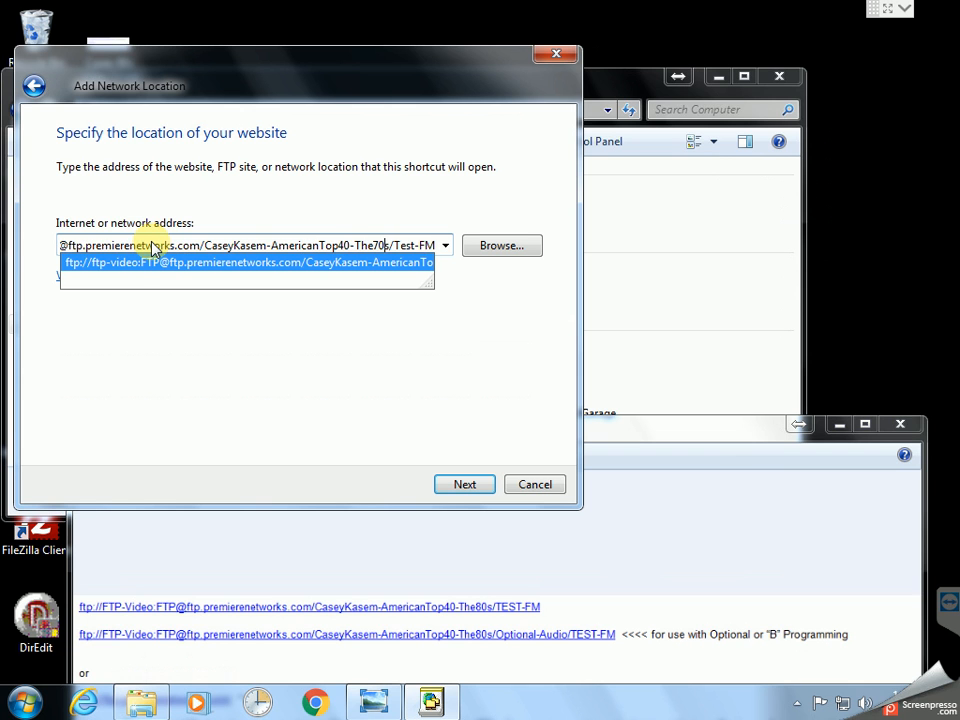
pyautogui.press('Up')
pyautogui.press('Down')
pyautogui.press('Left')
pyautogui.press('Left')
pyautogui.press('Left')
pyautogui.press('Left')
pyautogui.press('Left')
pyautogui.press('Left')
pyautogui.press('Left')
pyautogui.press('Left')
pyautogui.press('BackSpace')
pyautogui.write('8')
pyautogui.press('End')
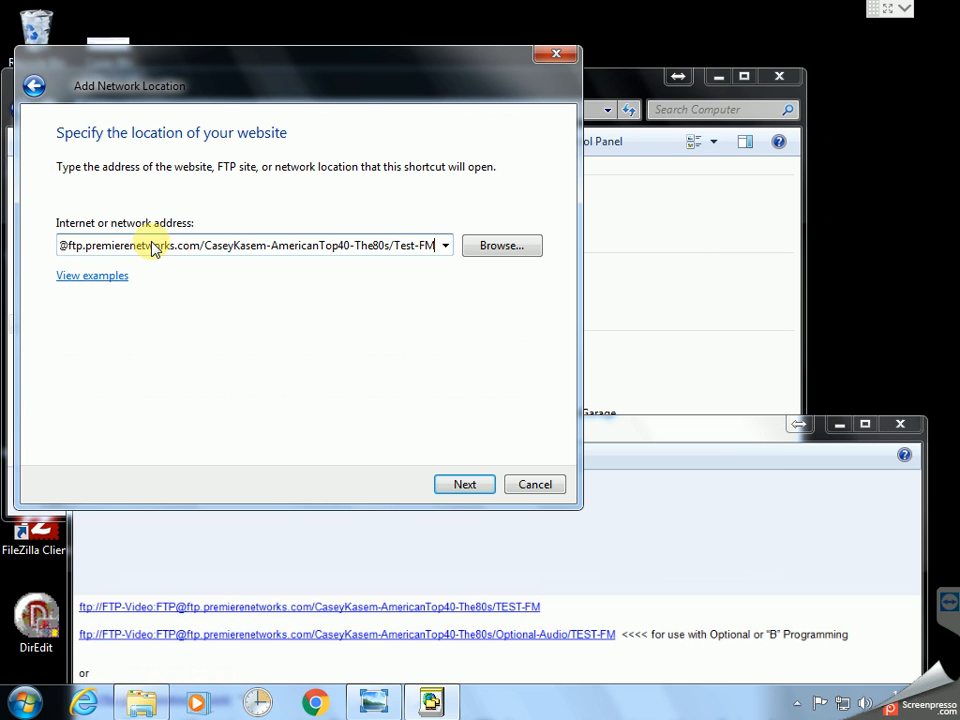
pyautogui.click(460, 485)
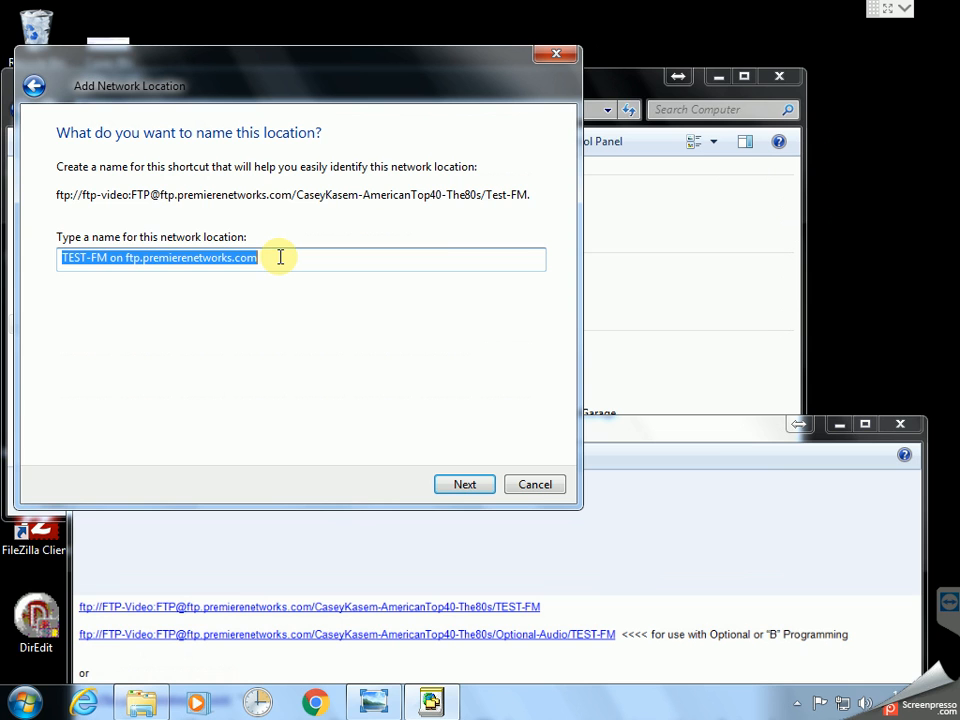
# Name the location 80s-A and finish, opening its TEST-FM folder of 40 MP3 files
pyautogui.write('70s')
pyautogui.press('BackSpace')
pyautogui.press('BackSpace')
pyautogui.press('BackSpace')
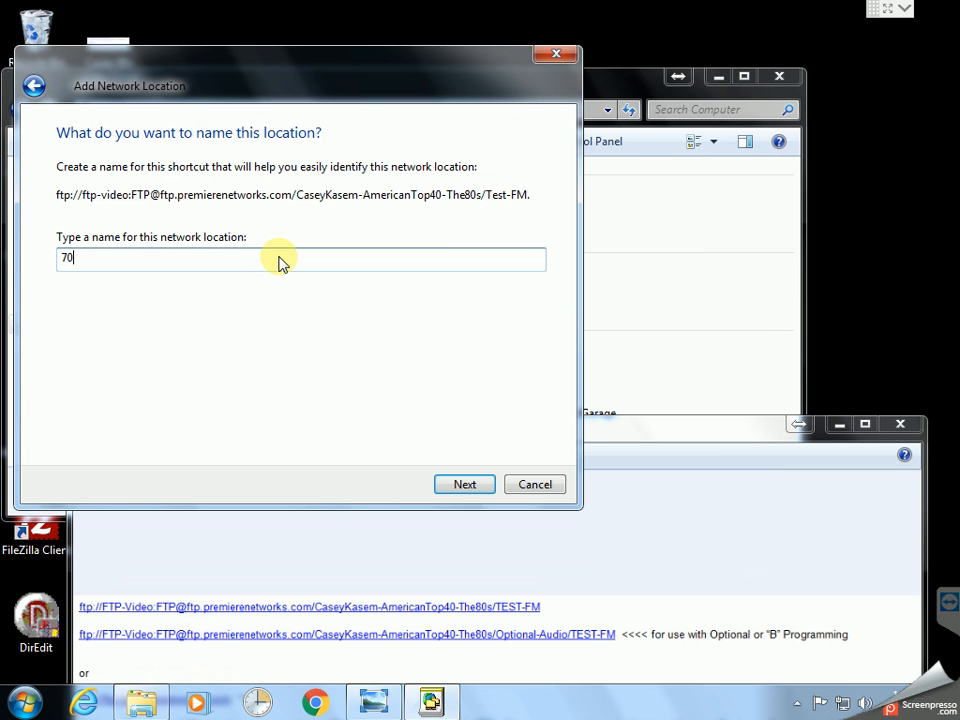
pyautogui.write('80s-A')
pyautogui.click(466, 486)
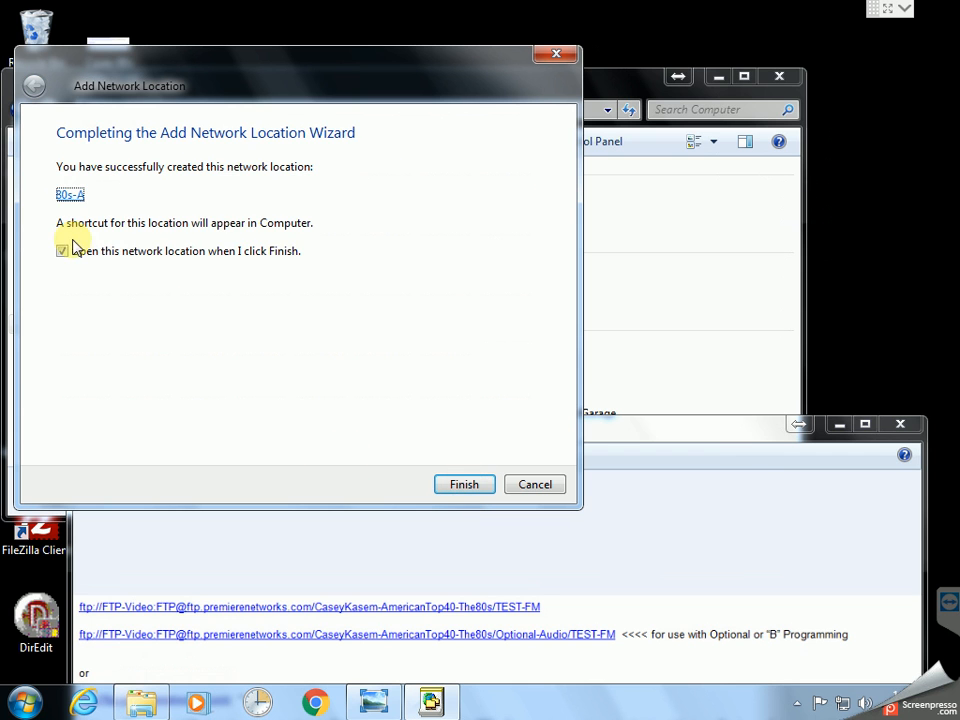
pyautogui.click(465, 483)
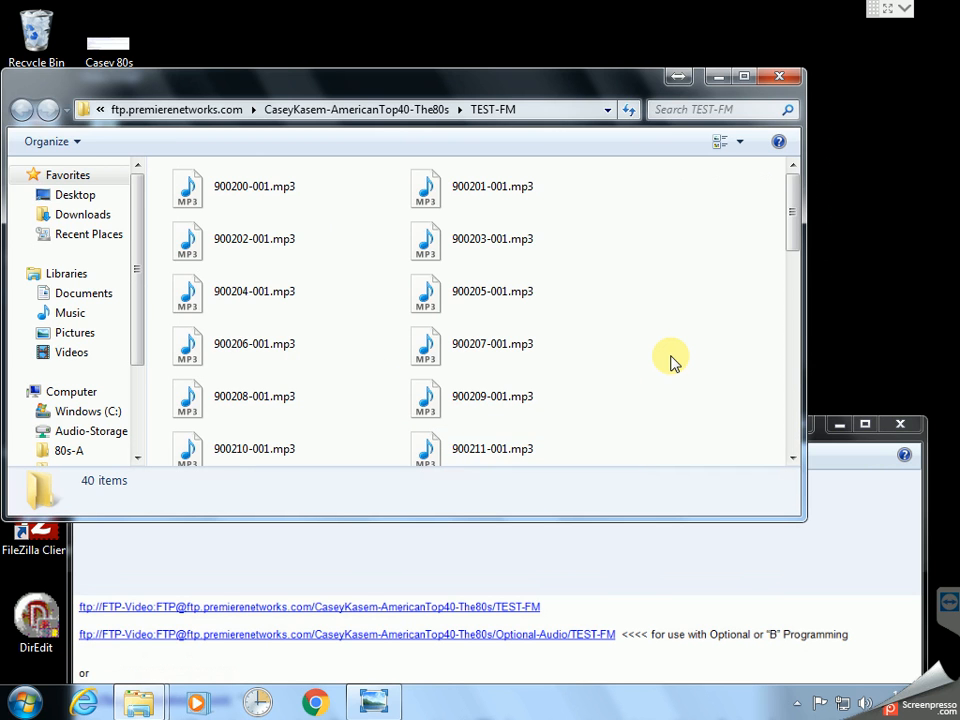
# Maximize the 80s-A folder, then return to Computer and open its context menu
pyautogui.click(744, 77)
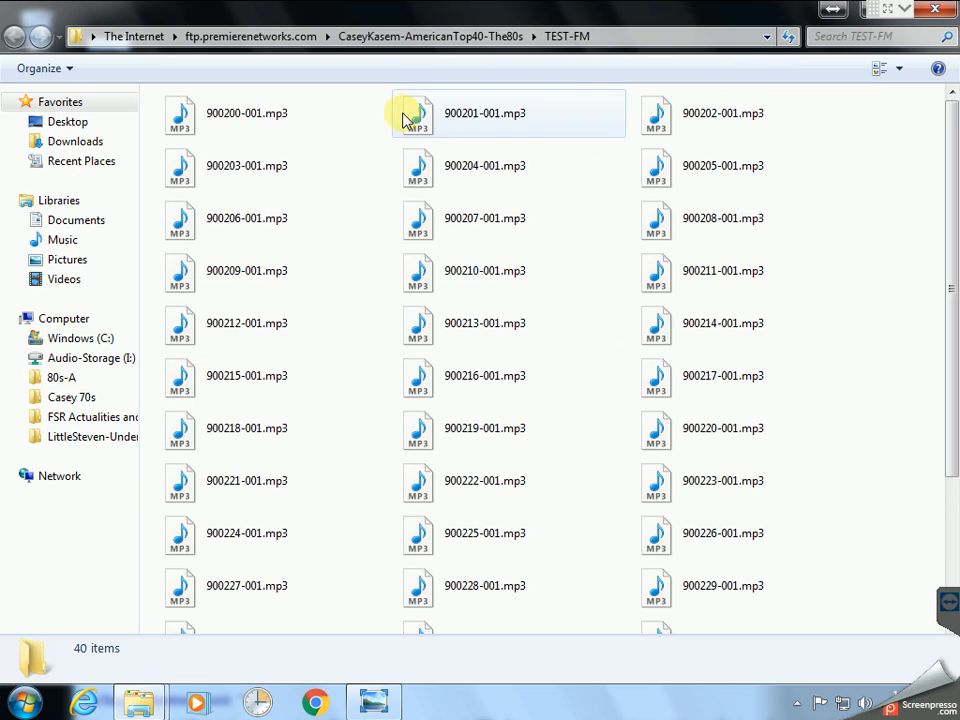
pyautogui.click(431, 38)
pyautogui.click(70, 318)
pyautogui.rightClick(67, 321)
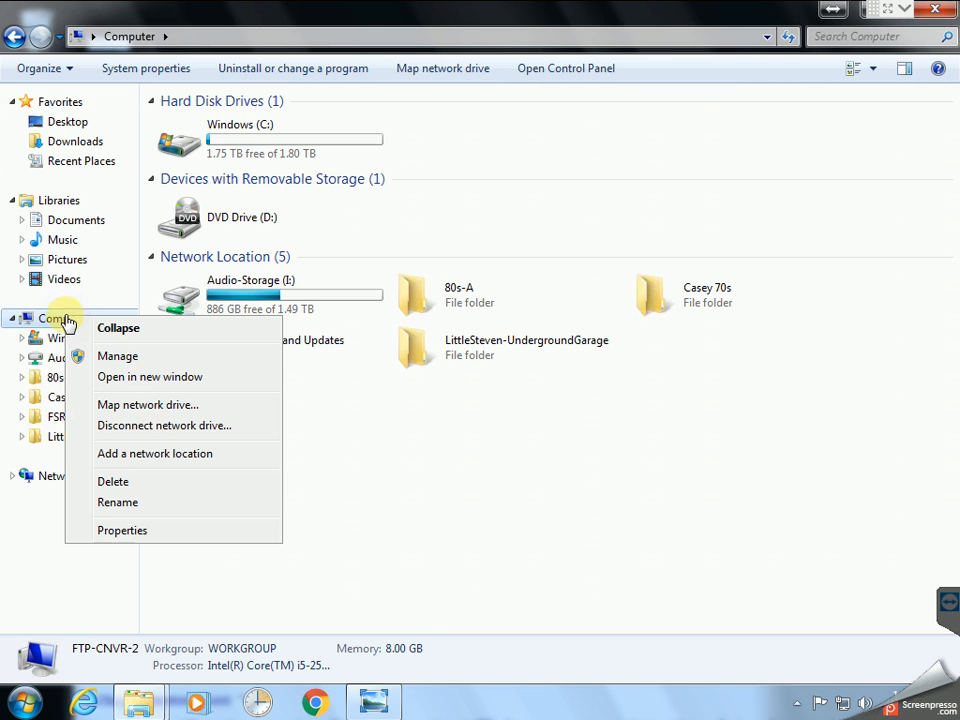
# Add a custom network location at the remembered 80s FTP address with Optional-Audio inserted before Test-FM
pyautogui.click(154, 453)
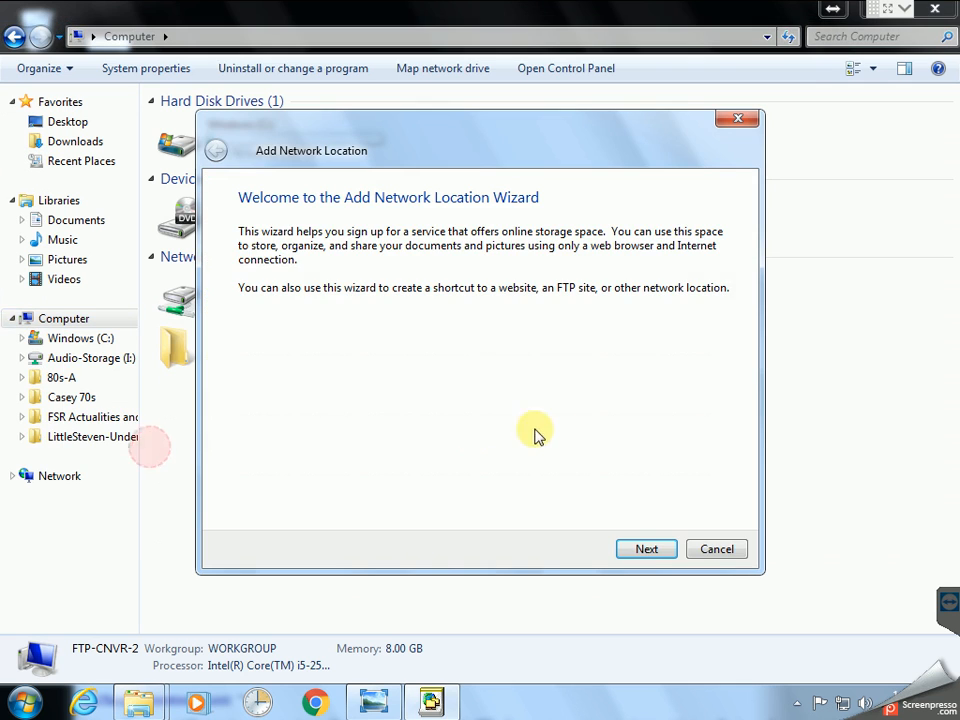
pyautogui.click(652, 551)
pyautogui.click(476, 242)
pyautogui.click(645, 549)
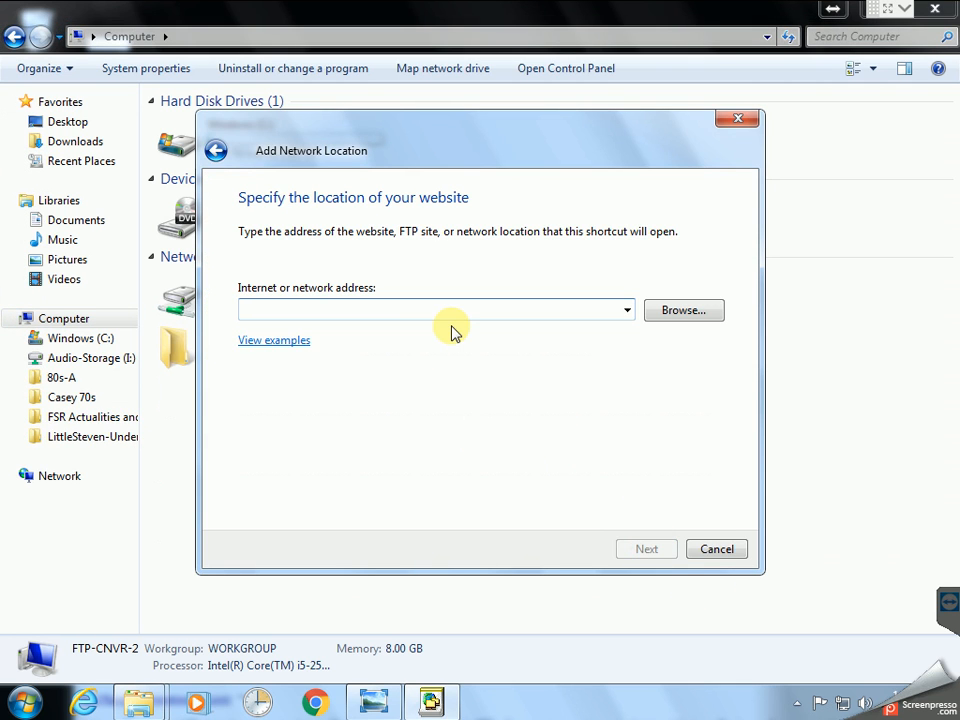
pyautogui.write('ftp')
pyautogui.press('Down')
pyautogui.press('Down')
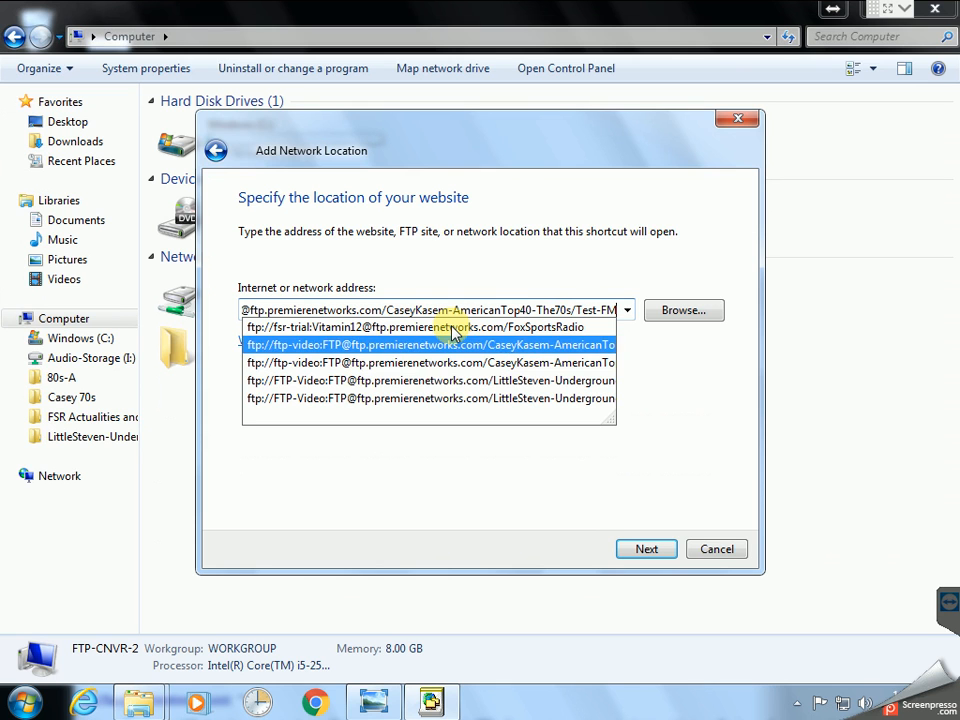
pyautogui.press('Down')
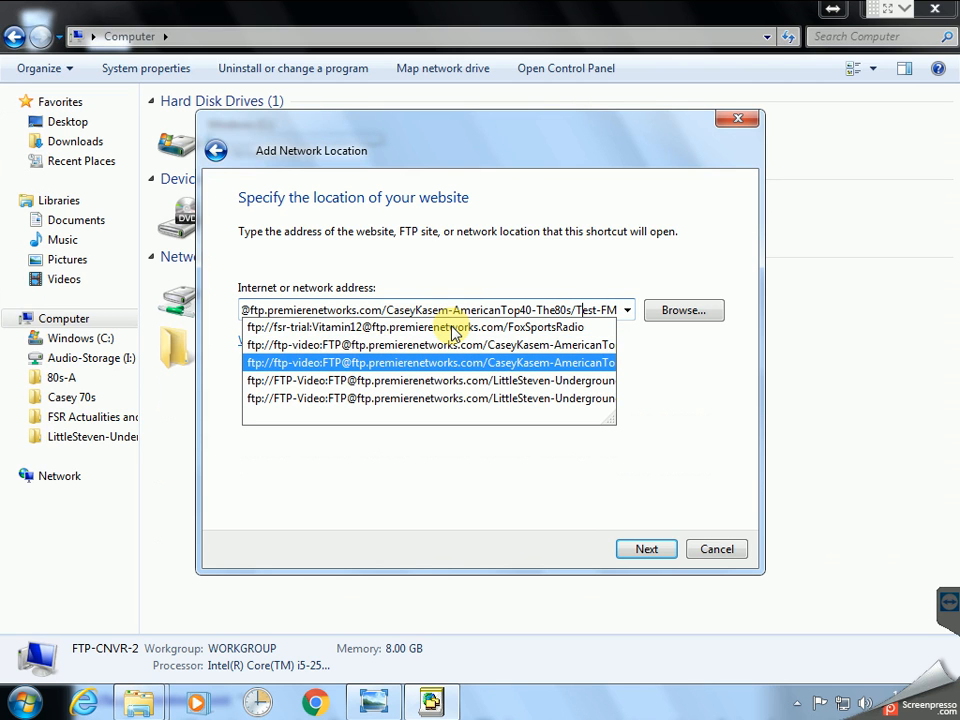
pyautogui.press('Left')
pyautogui.press('Left')
pyautogui.press('Left')
pyautogui.press('Left')
pyautogui.press('Left')
pyautogui.press('Left')
pyautogui.press('Left')
pyautogui.write('Optional-Aud')
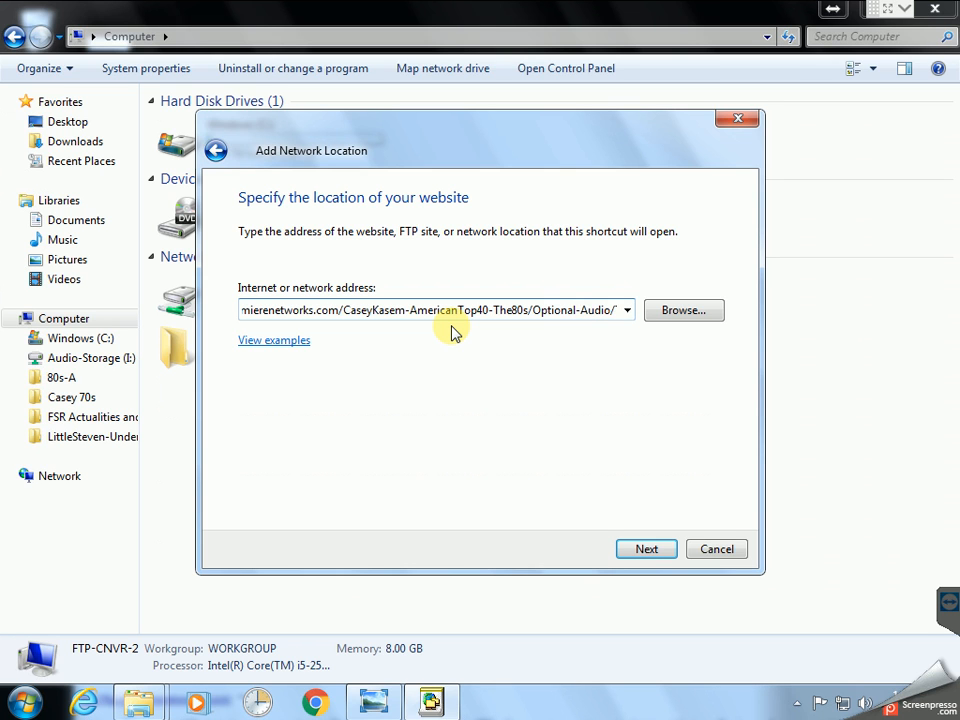
pyautogui.press('End')
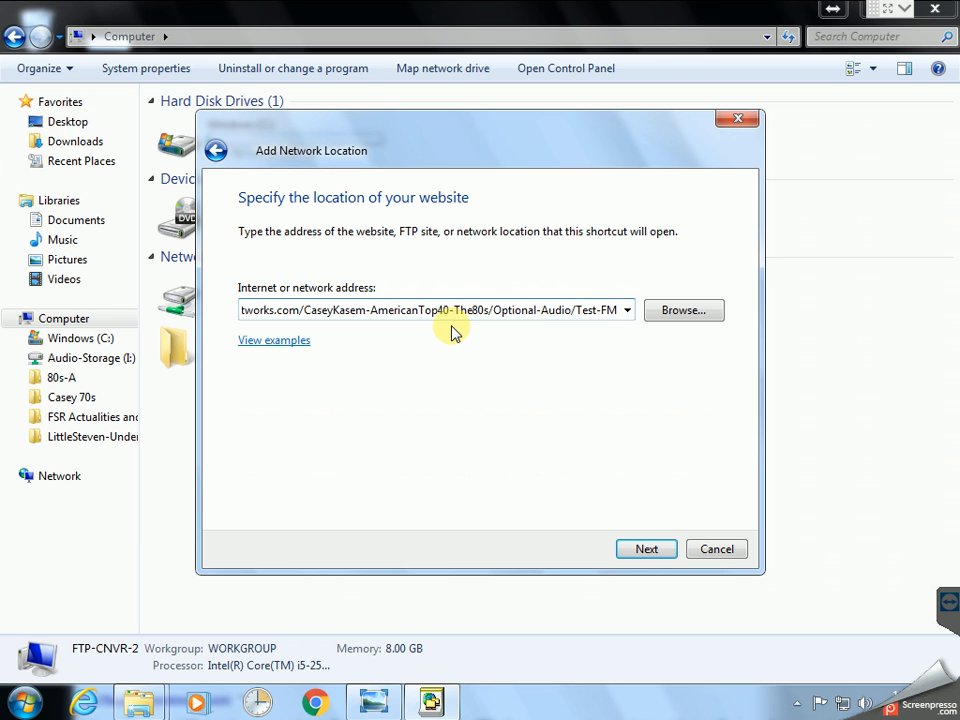
pyautogui.click(645, 552)
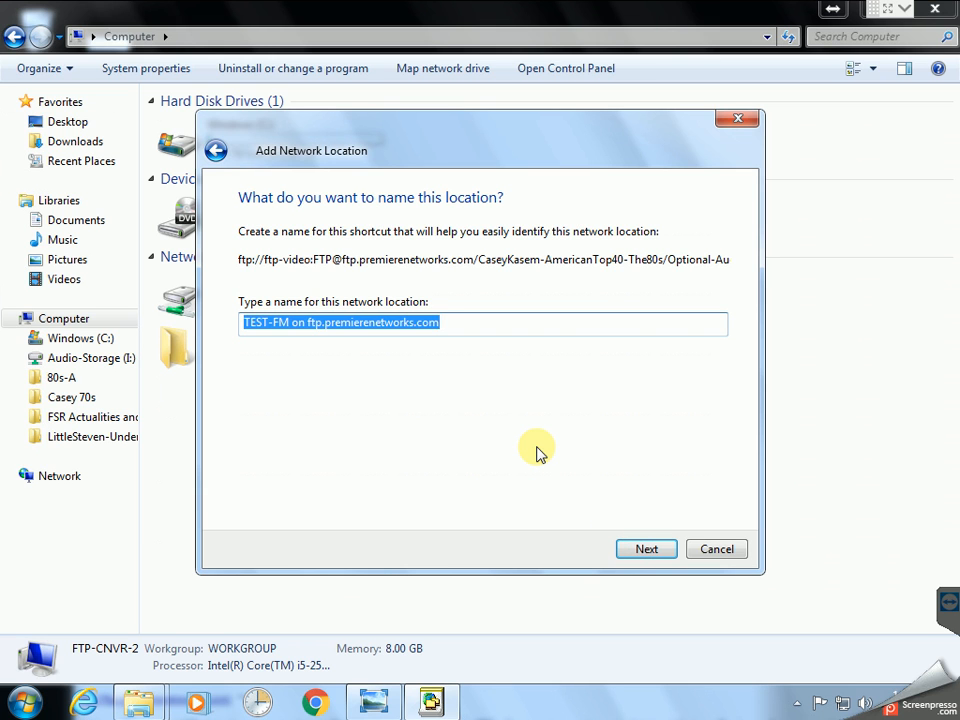
# Name the location 80s-B and finish the wizard
pyautogui.write('80s-B')
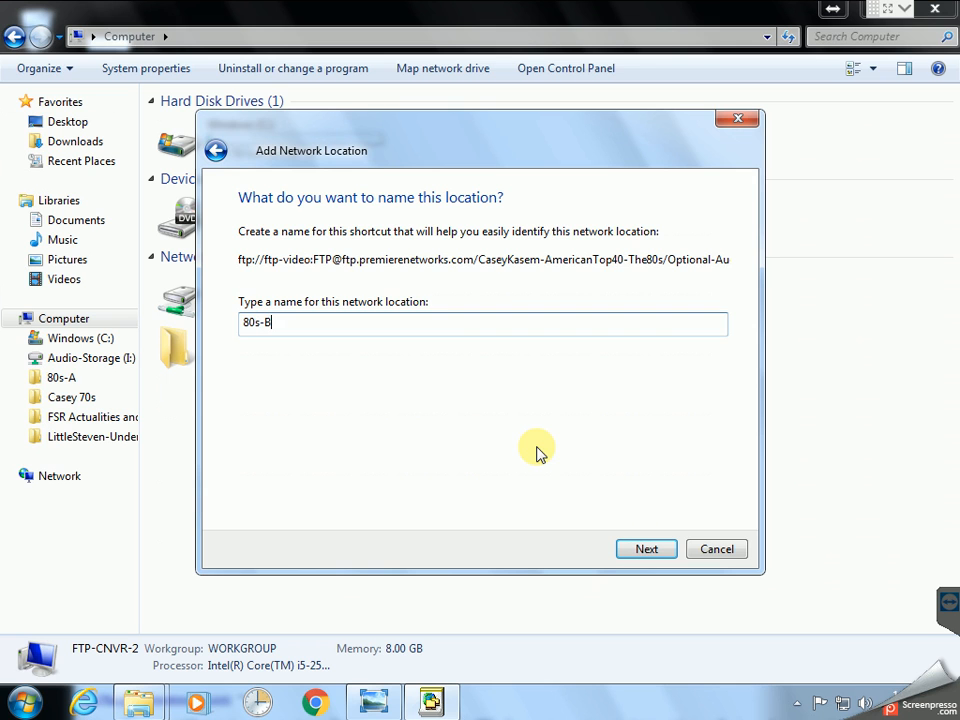
pyautogui.click(645, 551)
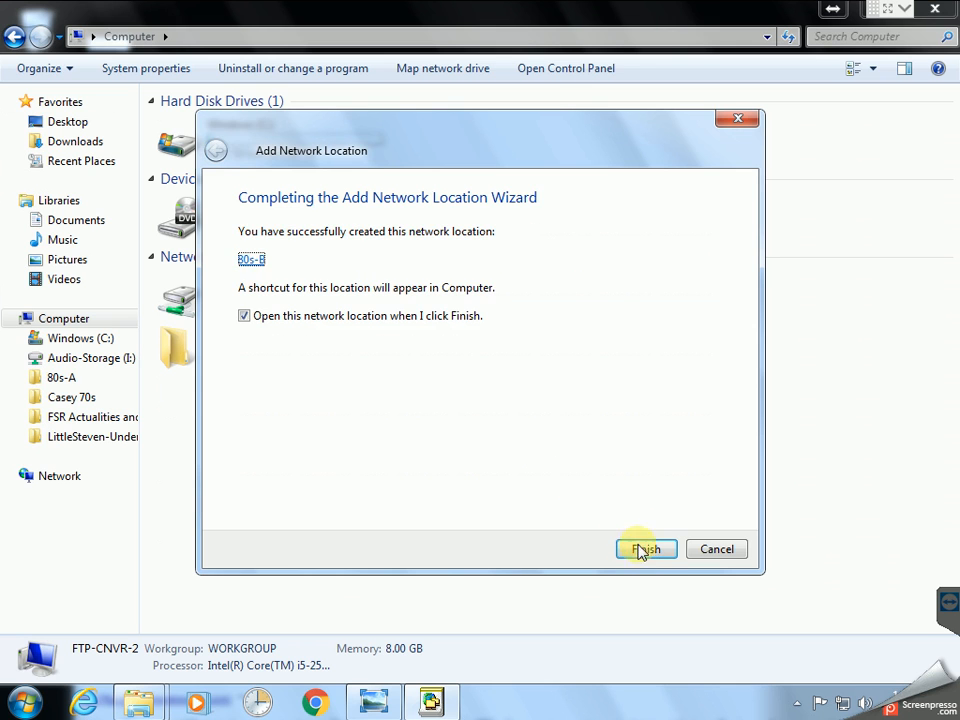
pyautogui.click(645, 549)
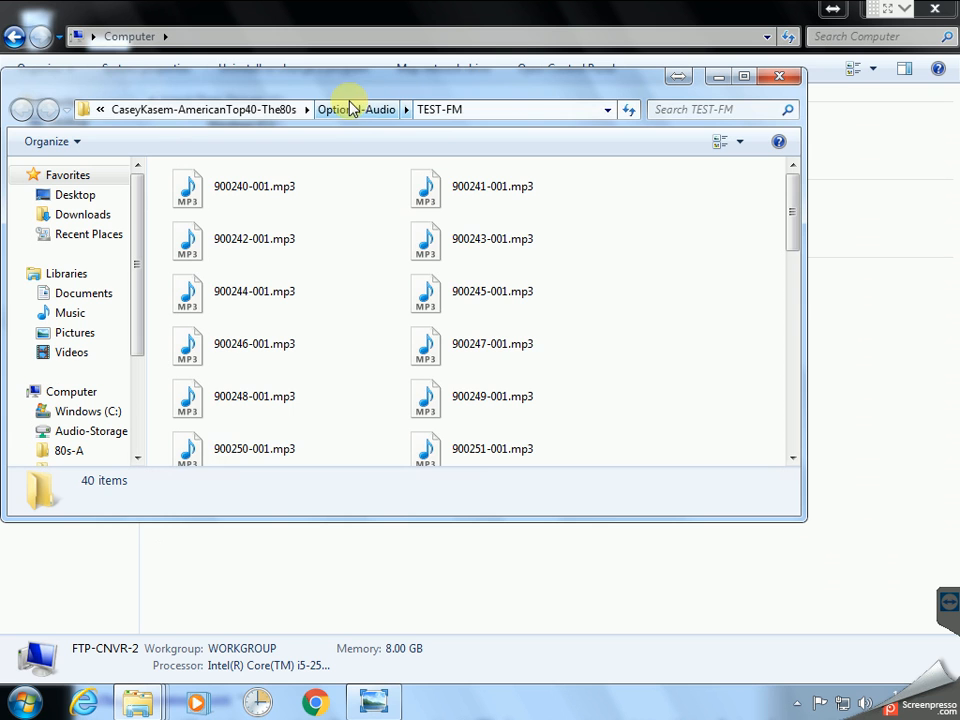
# Check the CaseyKasem-AmericanTop40-The80s parent folder, then close the 80s-B FTP window
pyautogui.moveTo(364, 72); pyautogui.dragTo(480, 96)
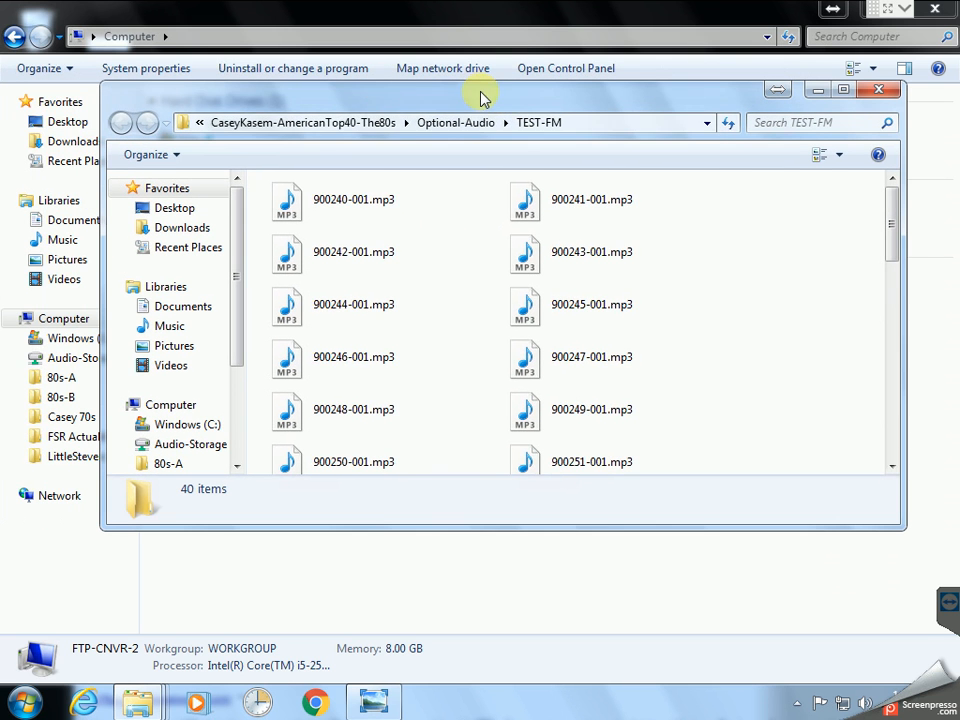
pyautogui.click(368, 129)
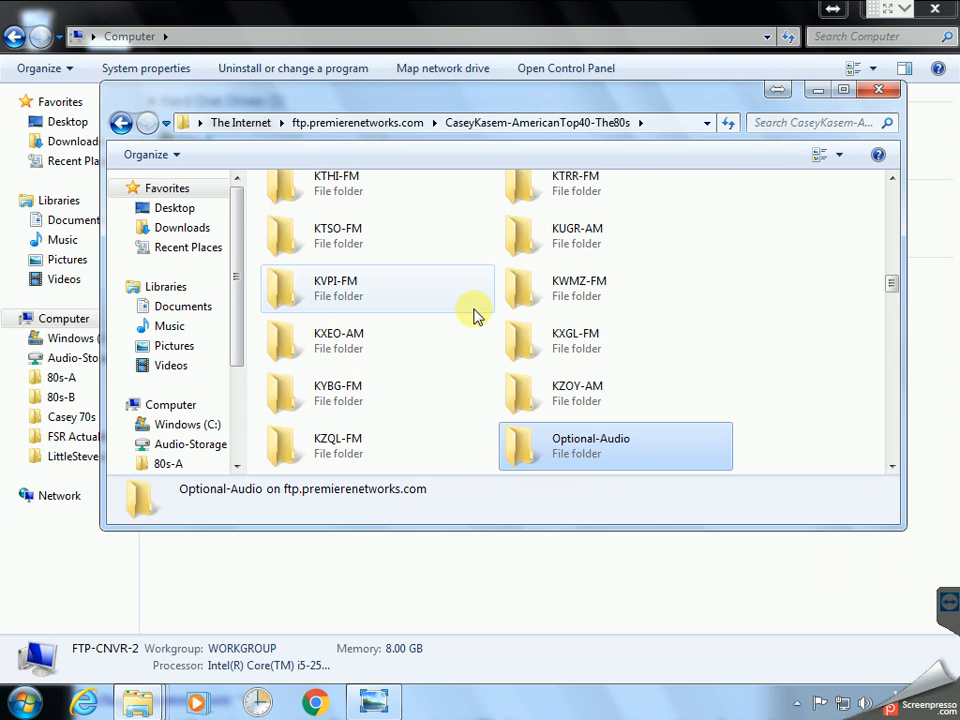
pyautogui.scroll(10, 467, 350)
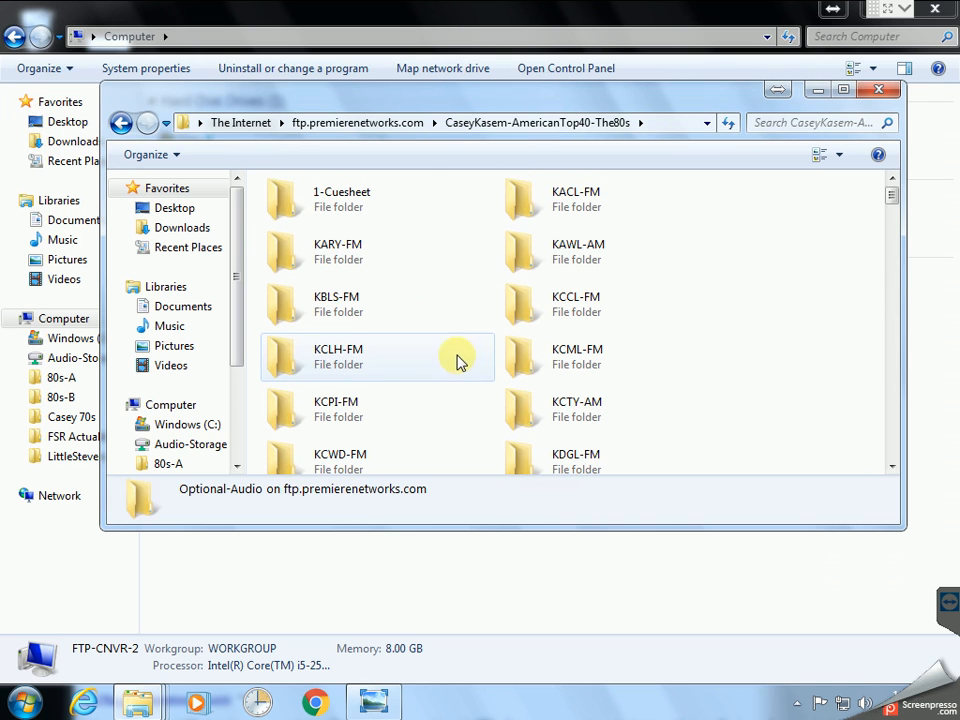
pyautogui.click(882, 92)
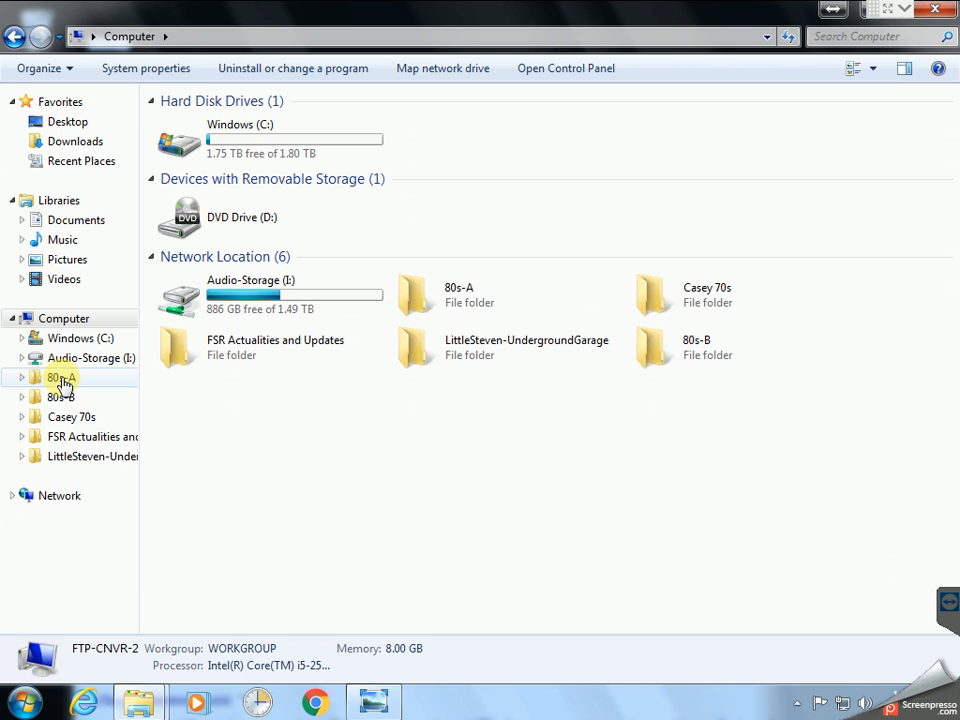
# Create desktop shortcuts to the 80s-A and 80s-B network locations via Send to > Desktop
pyautogui.moveTo(765, 21); pyautogui.dragTo(688, 77)
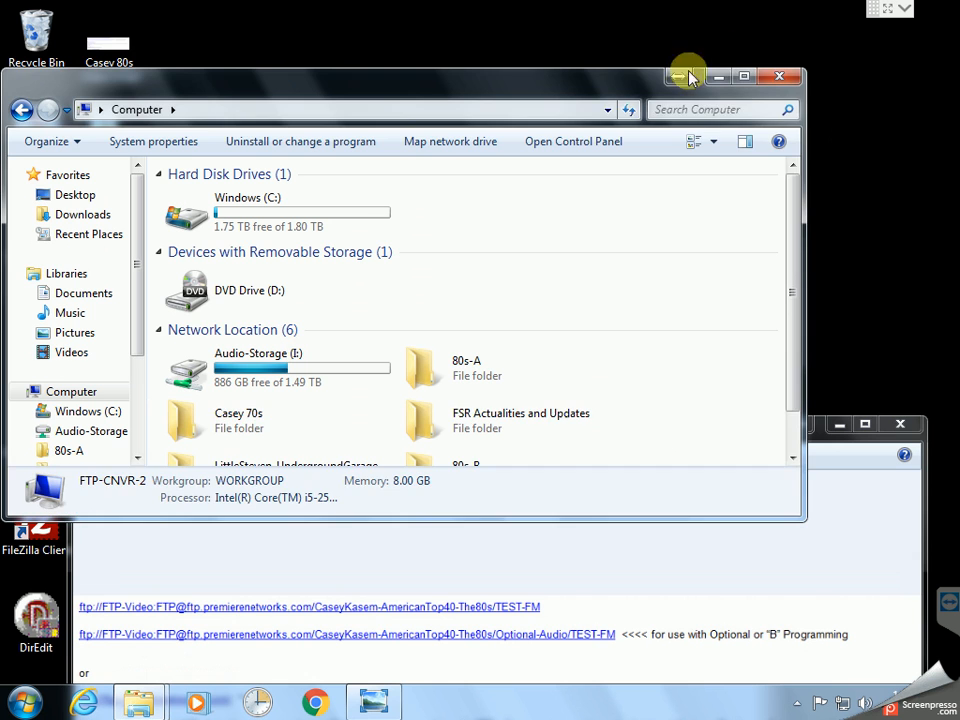
pyautogui.moveTo(576, 88); pyautogui.dragTo(550, 62)
pyautogui.moveTo(590, 493); pyautogui.dragTo(580, 635)
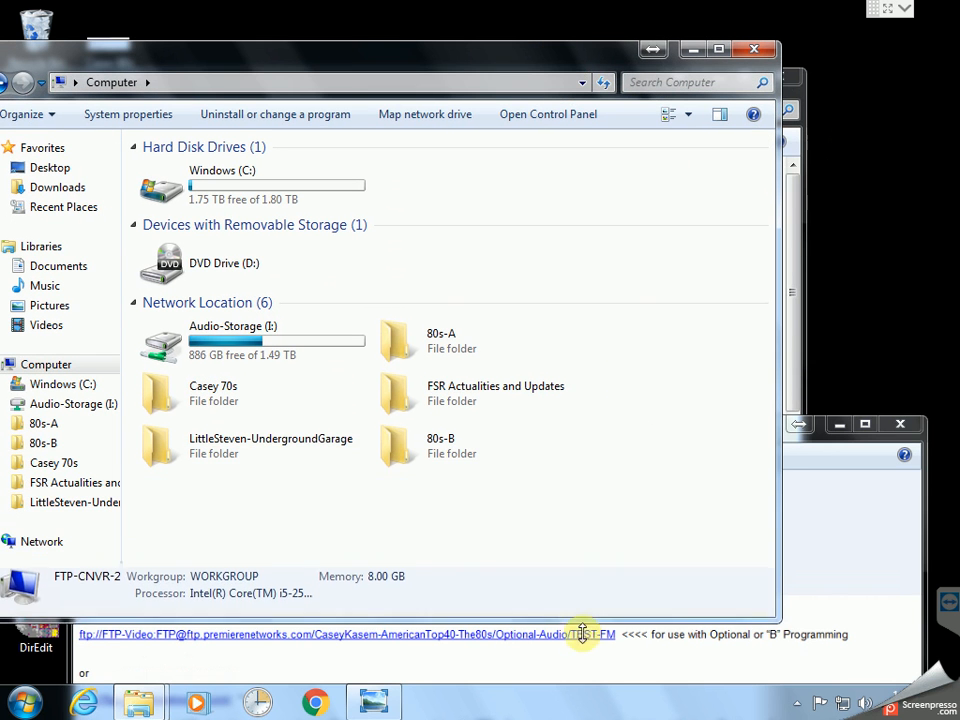
pyautogui.click(443, 352)
pyautogui.rightClick(443, 352)
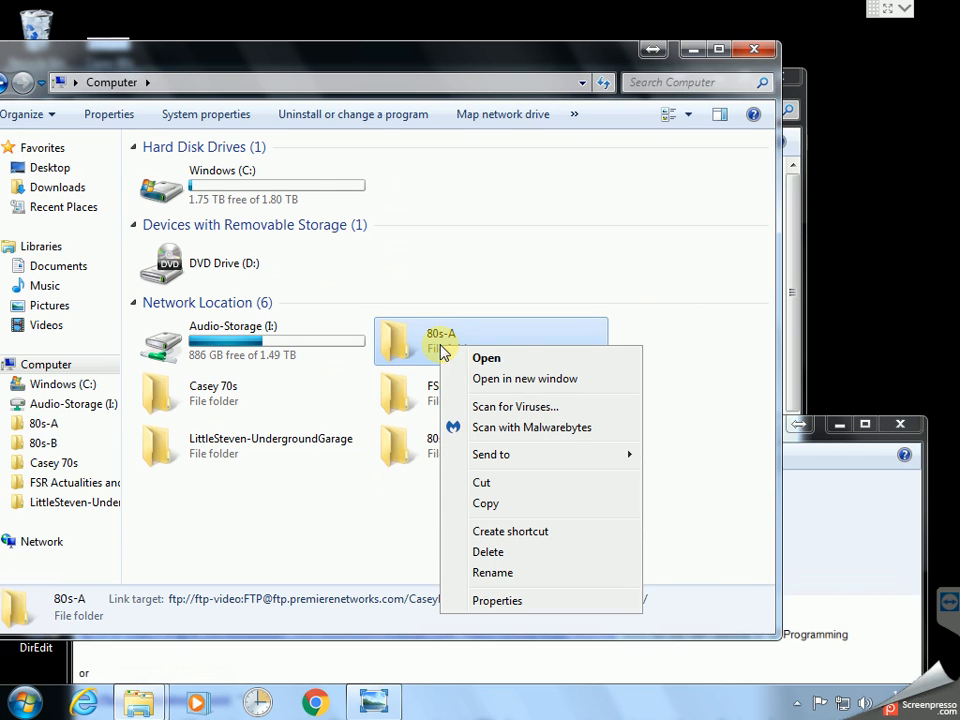
pyautogui.moveTo(514, 456)
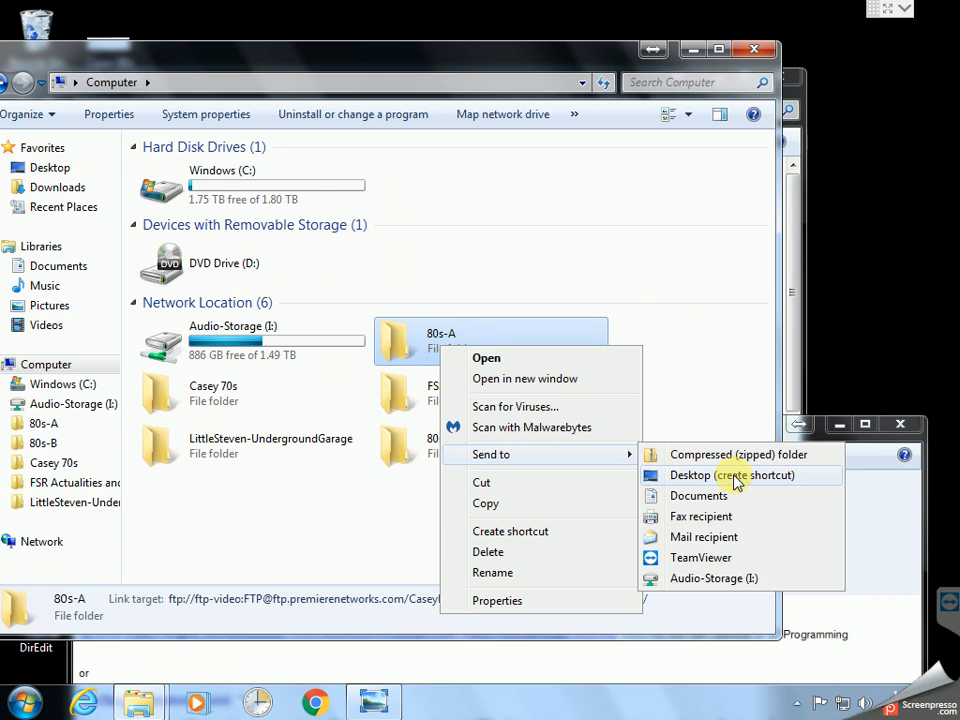
pyautogui.click(737, 478)
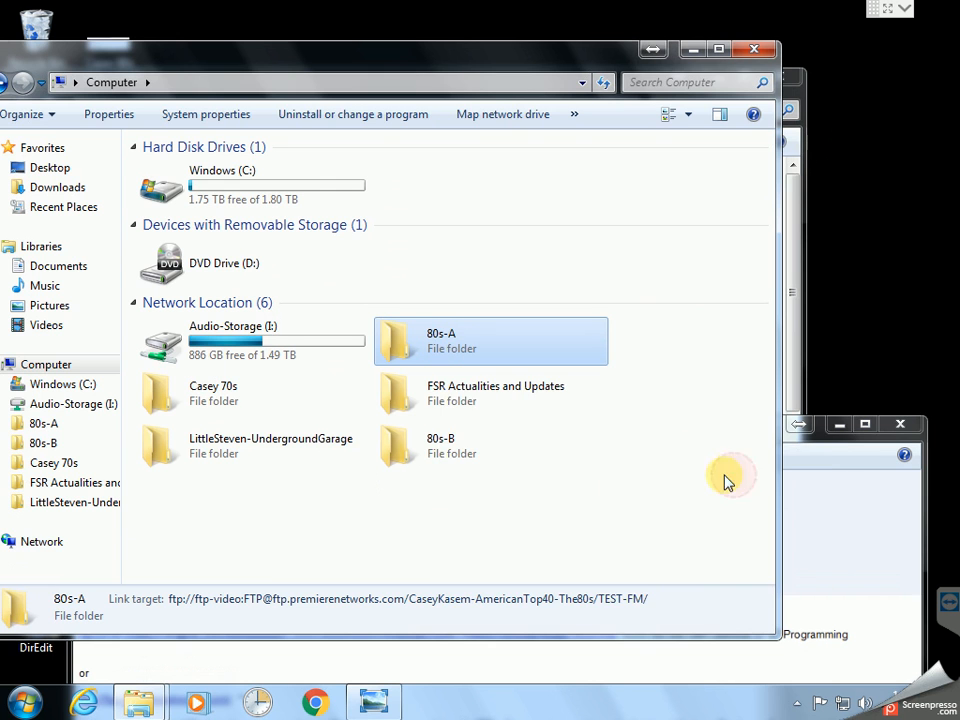
pyautogui.click(437, 448)
pyautogui.rightClick(452, 455)
pyautogui.moveTo(550, 288)
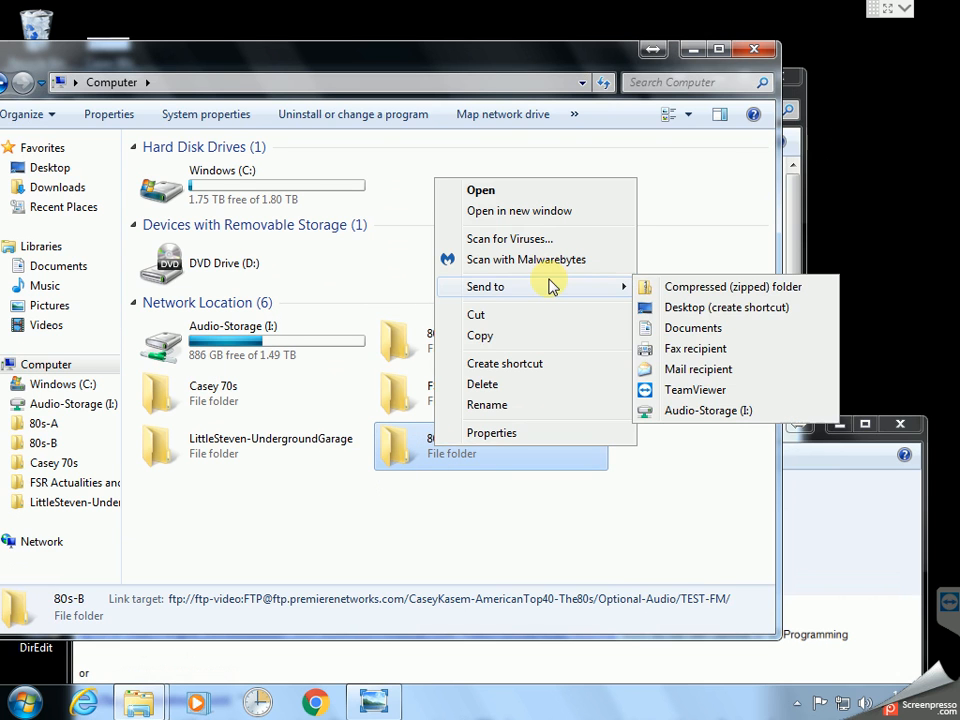
pyautogui.click(701, 306)
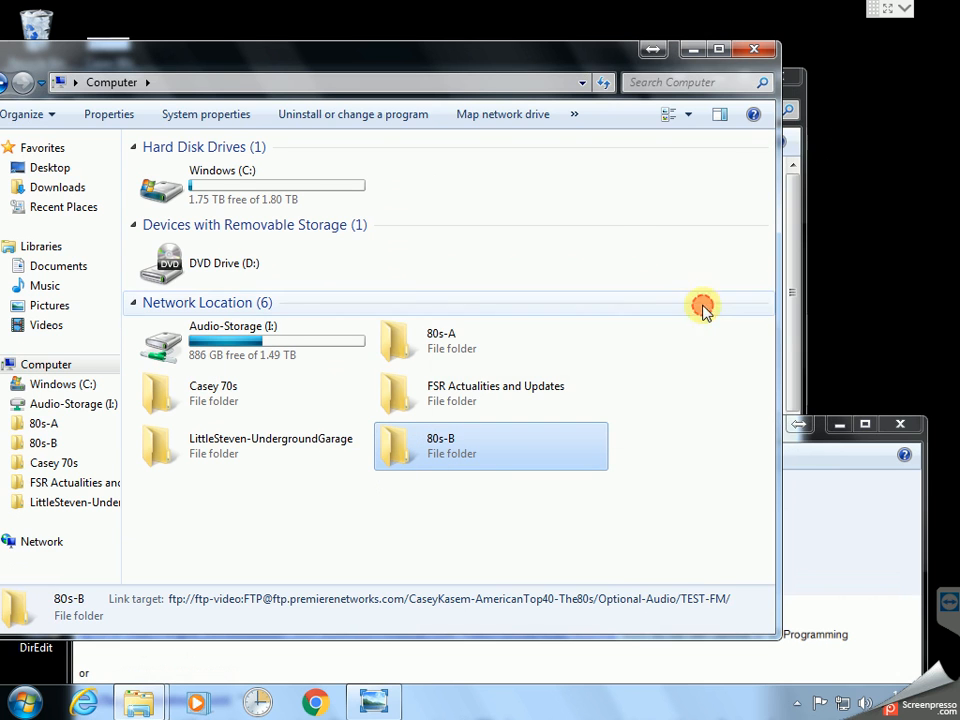
# Close the Computer window, the remaining Explorer window and the Photo Viewer image
pyautogui.click(748, 48)
pyautogui.click(778, 78)
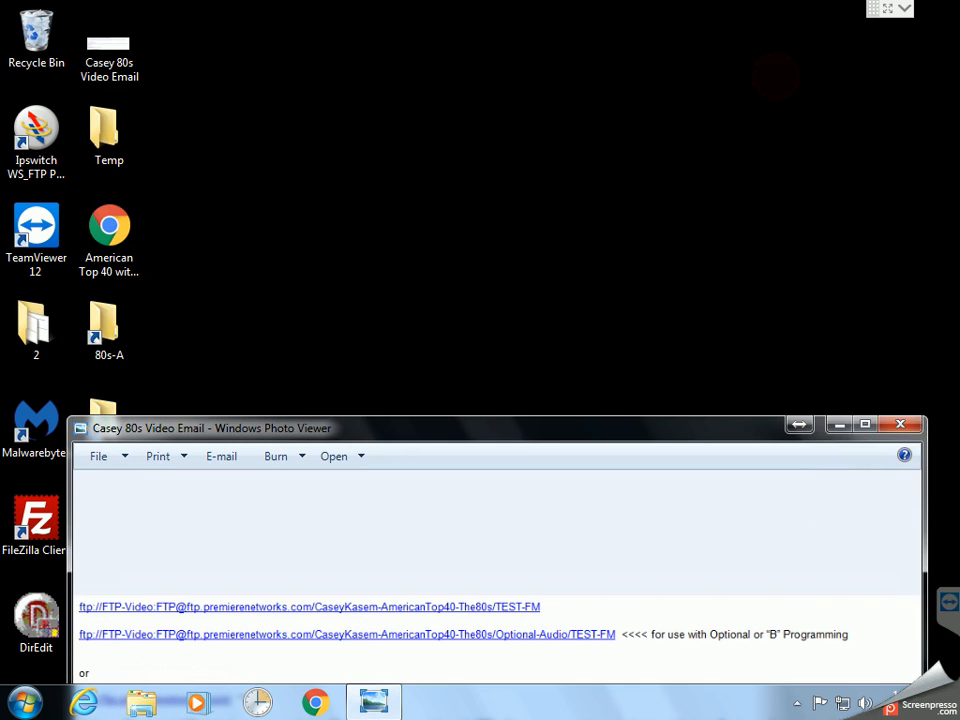
pyautogui.click(903, 424)
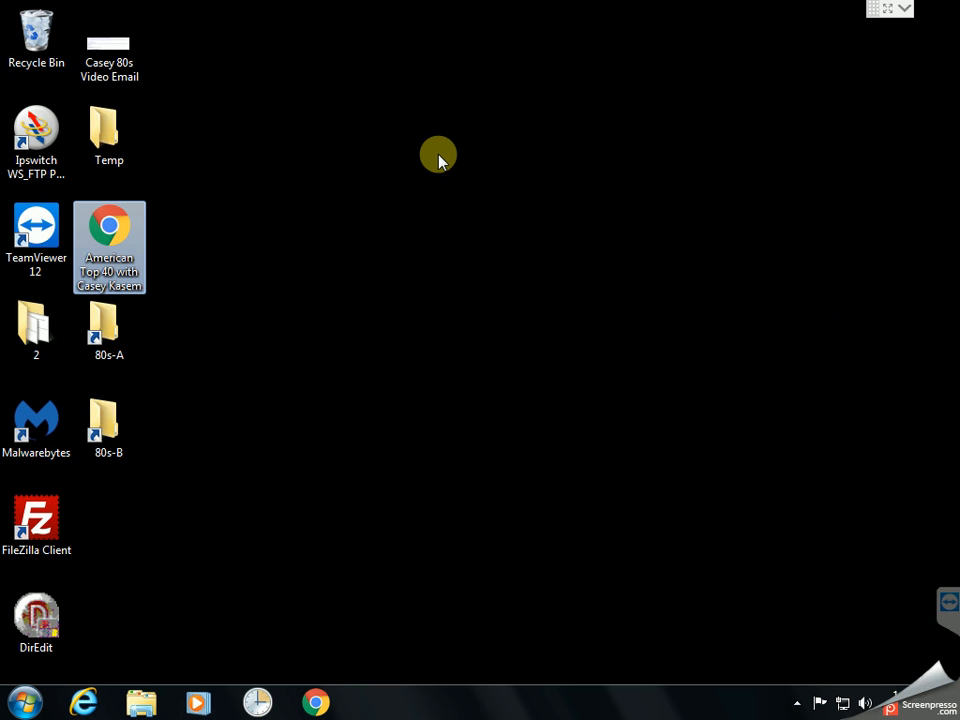
pyautogui.doubleClick(104, 325)
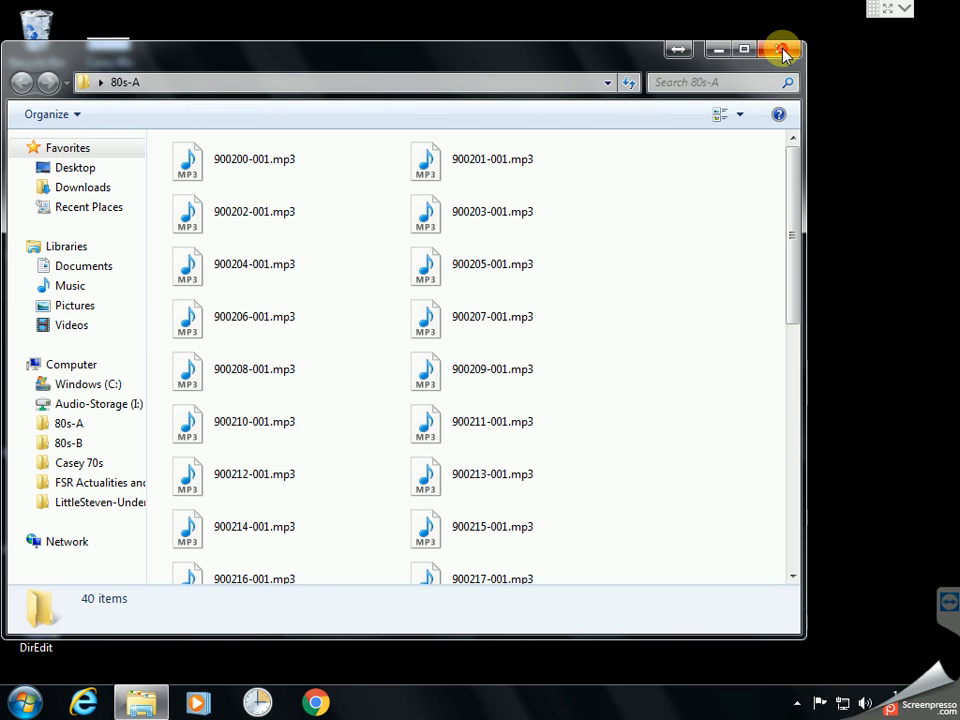
pyautogui.click(781, 50)
pyautogui.doubleClick(107, 424)
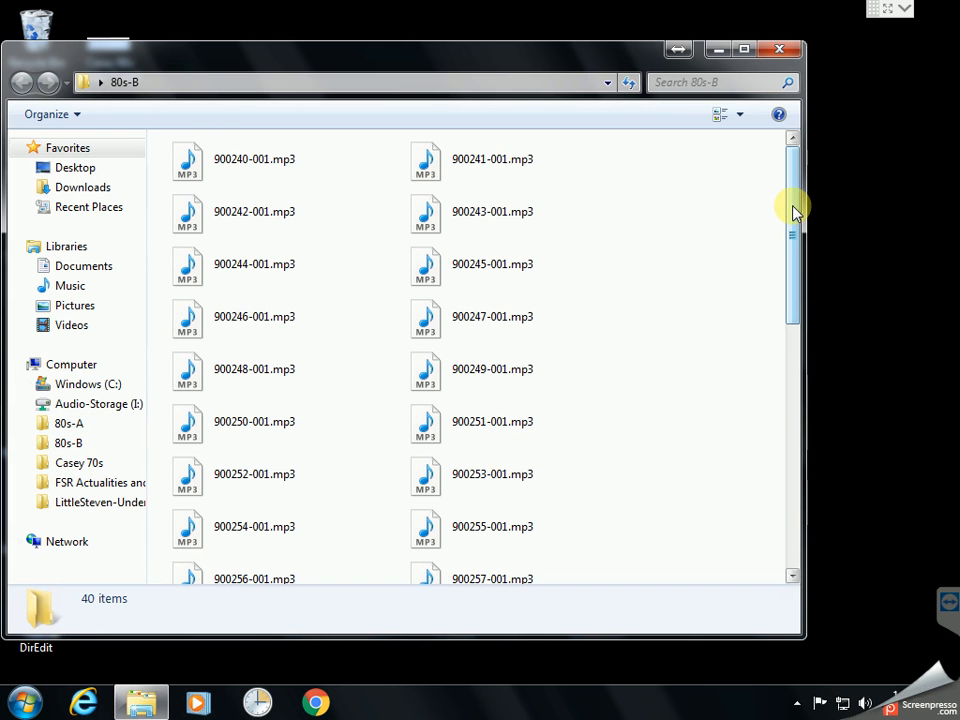
pyautogui.click(781, 52)
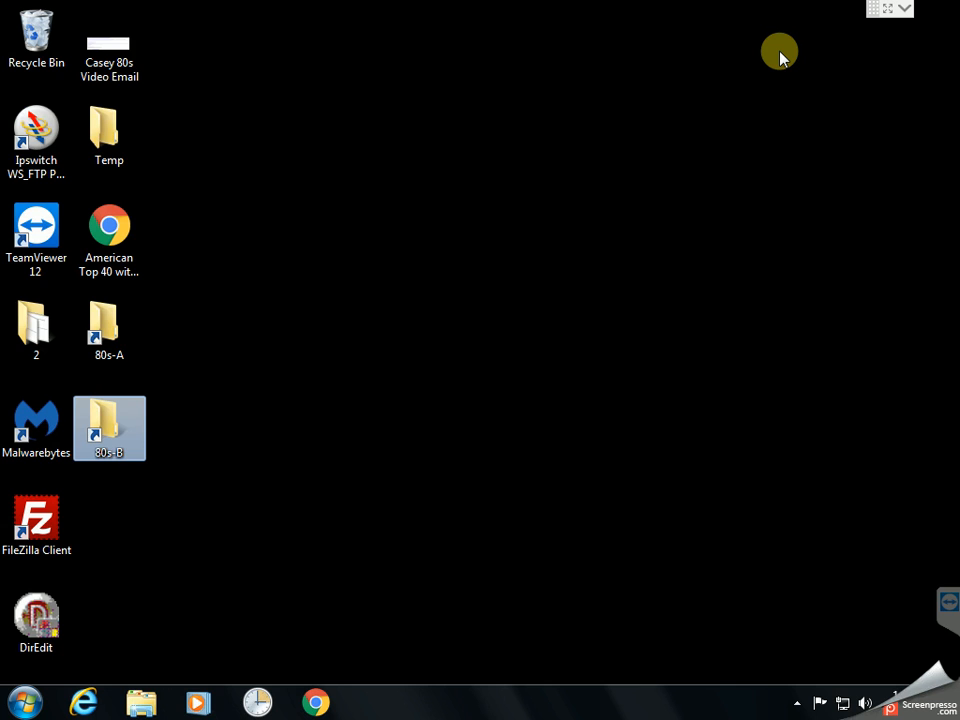